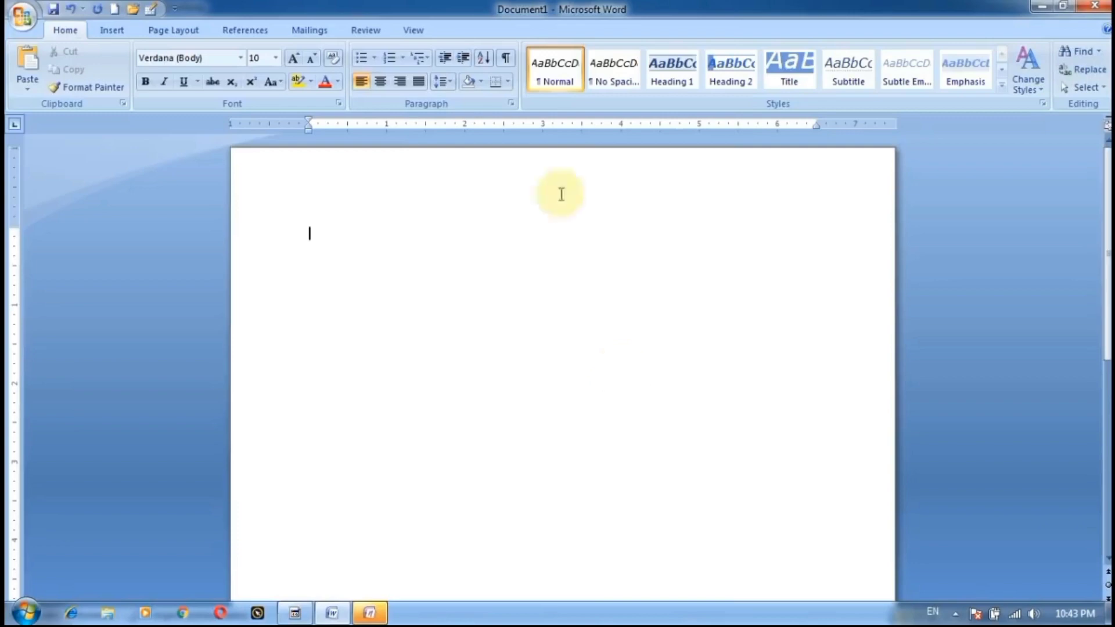
Paste the copied Python notes into the blank document and return to the beginning of the text
left_click(337, 222)
key("ctrl+v")
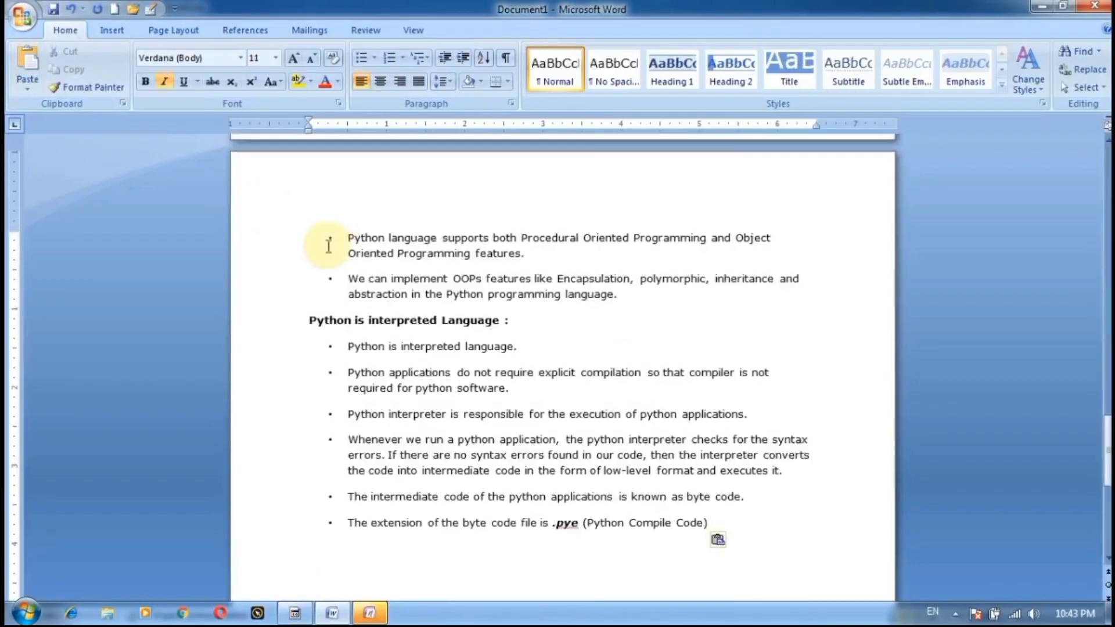
left_click(462, 264)
scroll(465, 255, "up", 20)
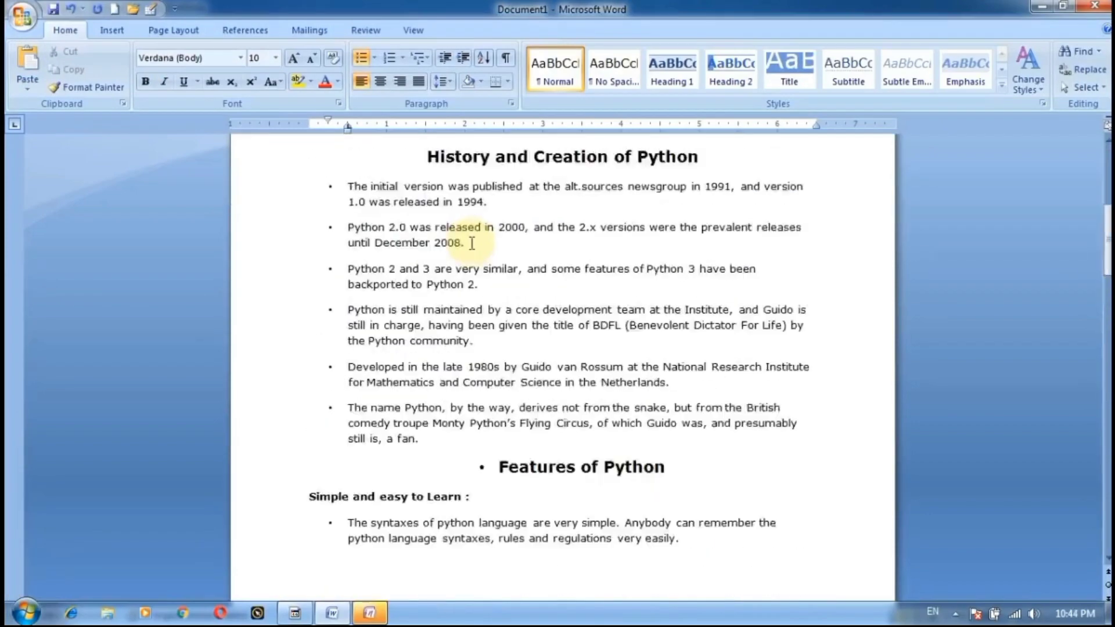
scroll(488, 240, "up", 2)
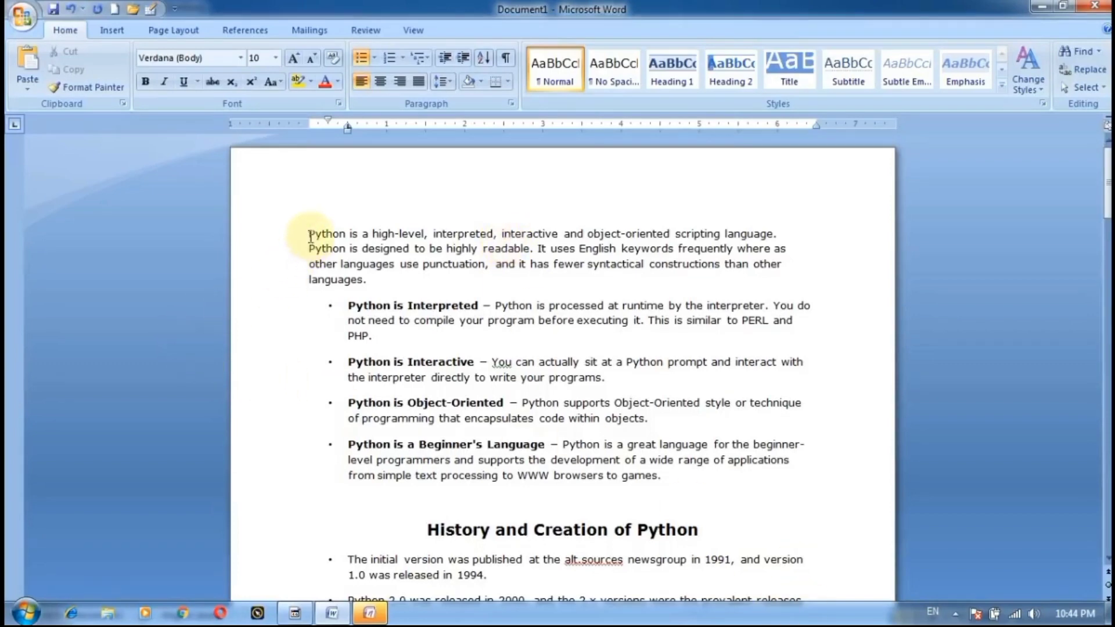
left_click_drag(309, 235, 437, 247)
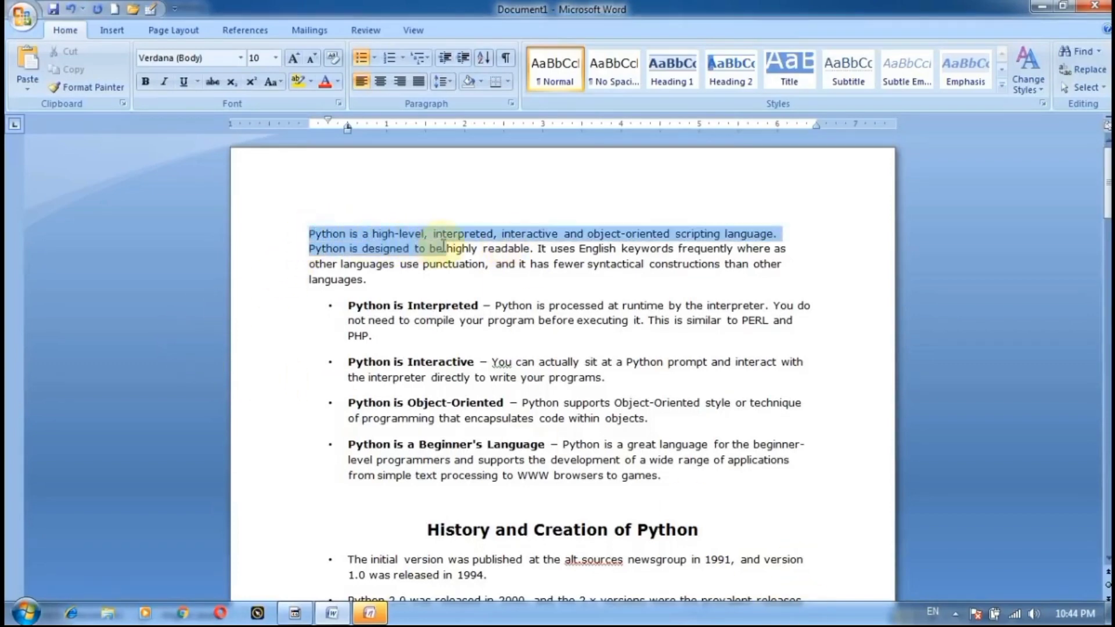
left_click(348, 362)
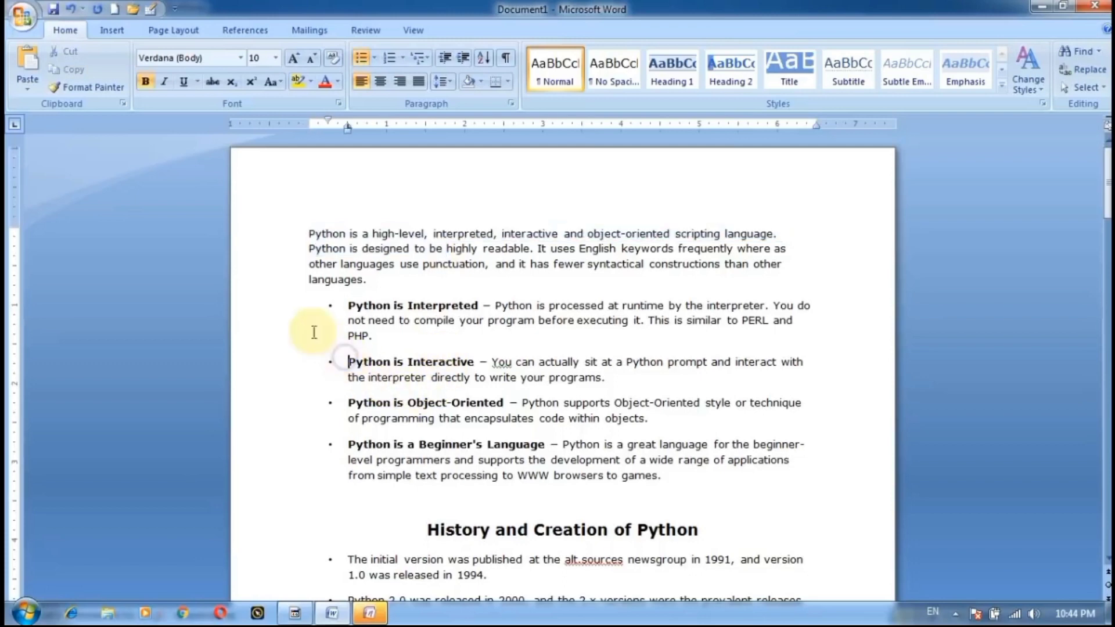
left_click(25, 86)
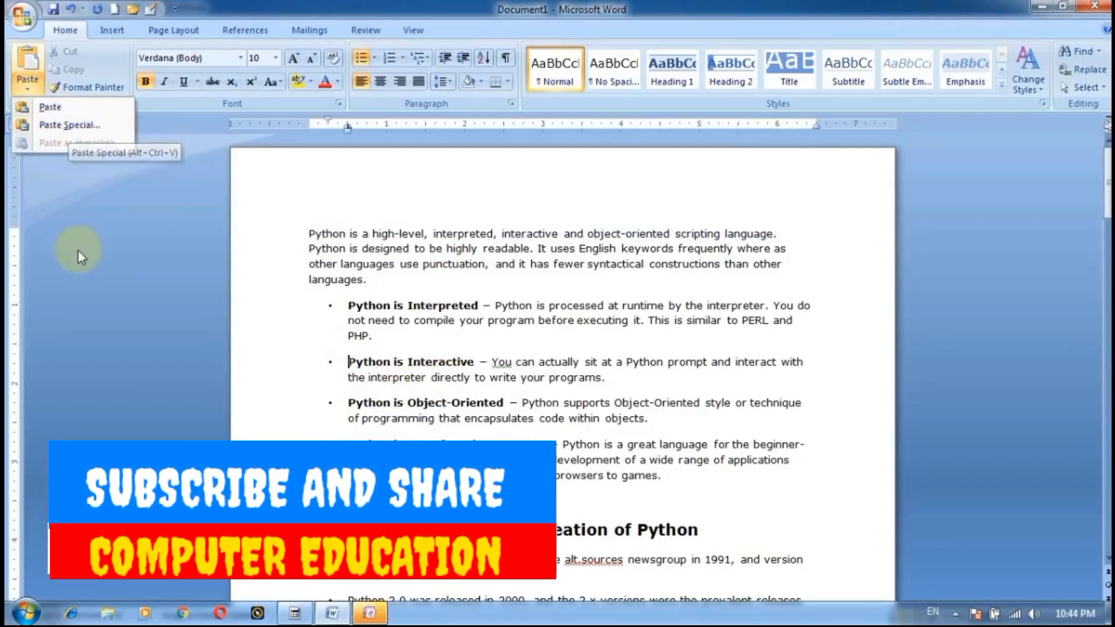
left_click(111, 268)
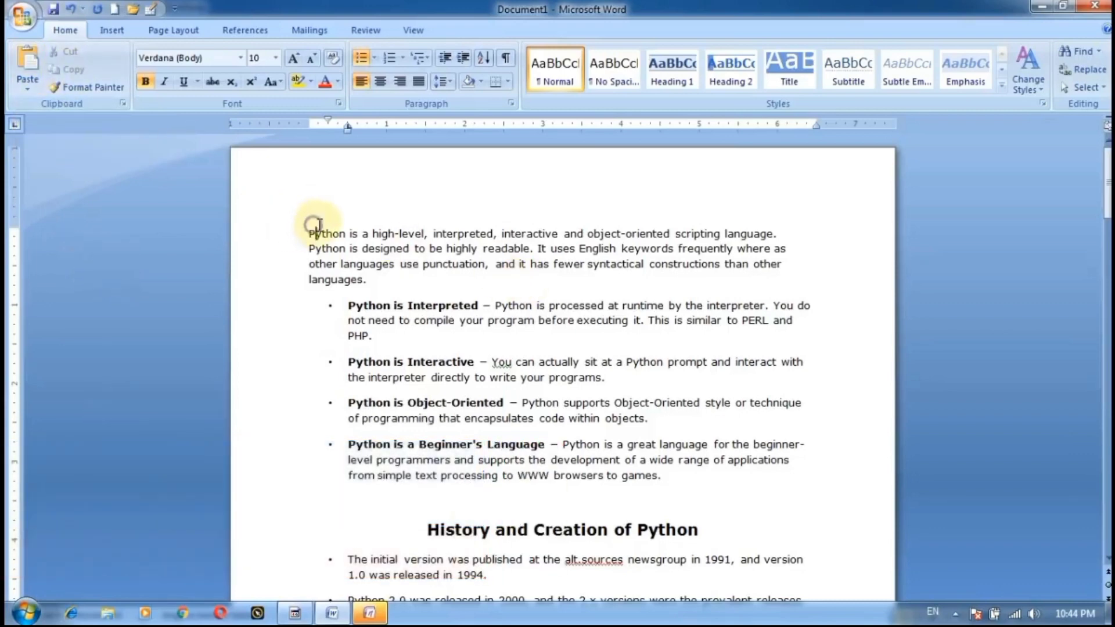
Copy the first two lines of the opening paragraph and paste them nine times directly after the second line
left_click_drag(309, 232, 783, 250)
key("ctrl+c")
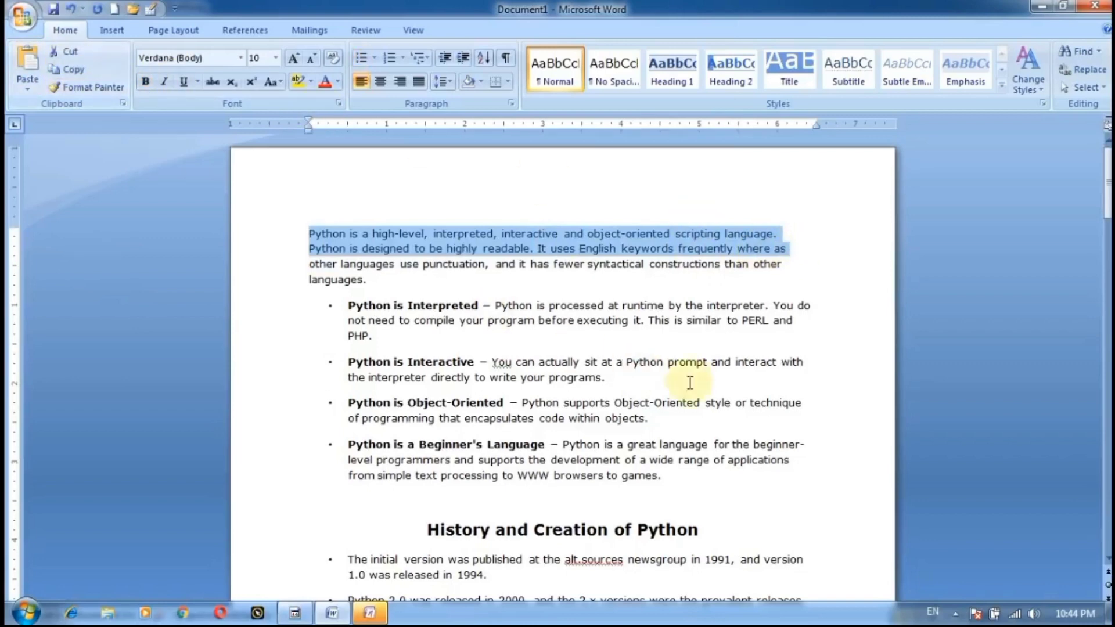
left_click(792, 251)
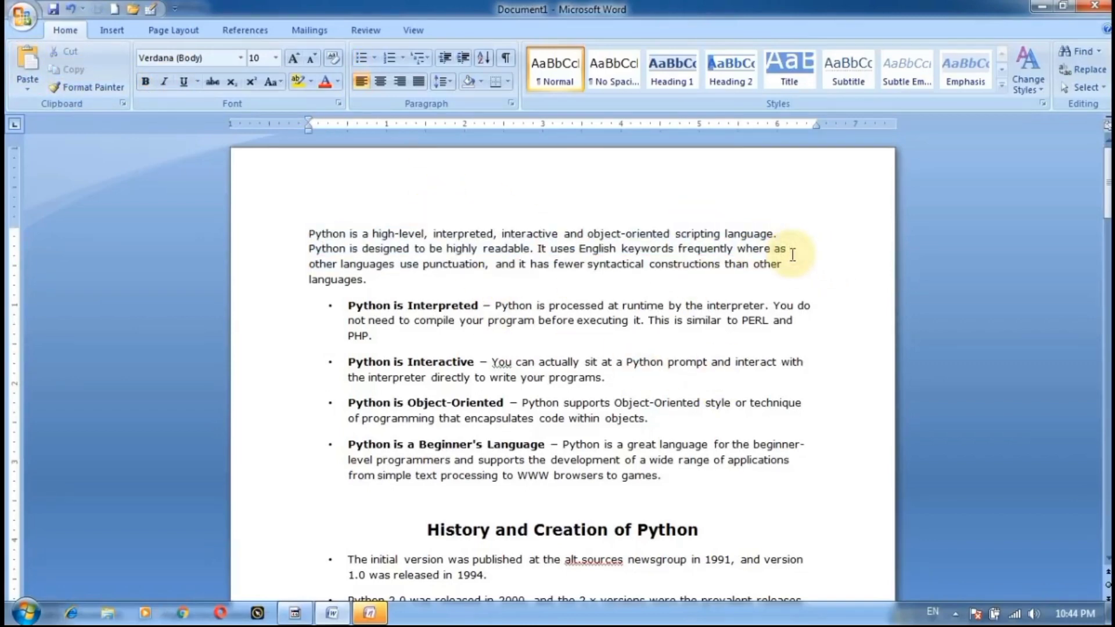
key("ctrl+v")
key("ctrl+v")
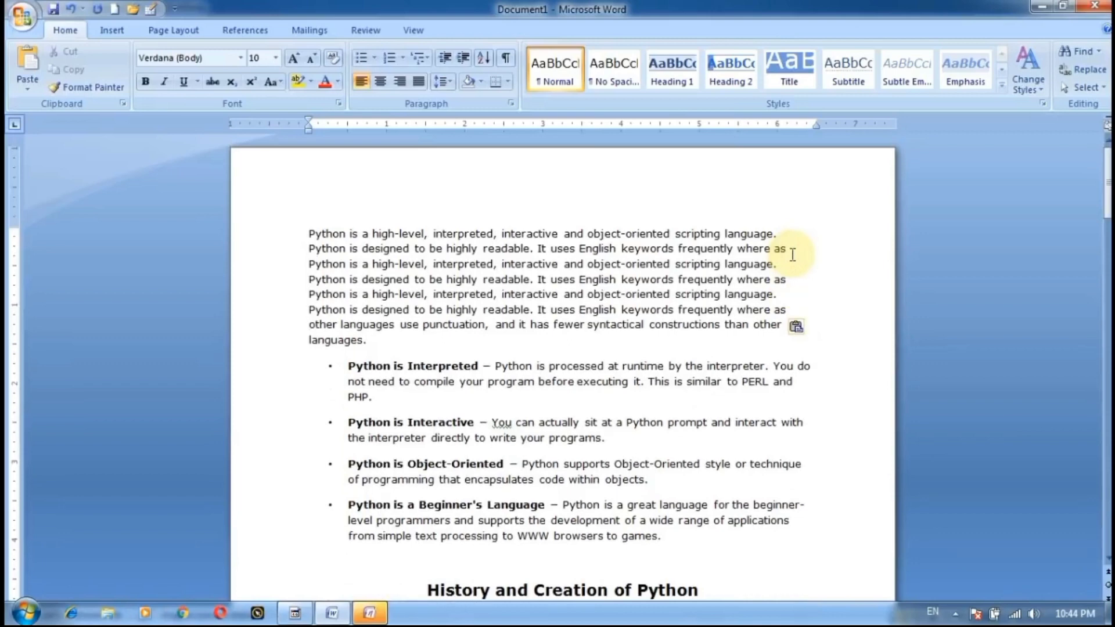
left_click(30, 60)
left_click(31, 61)
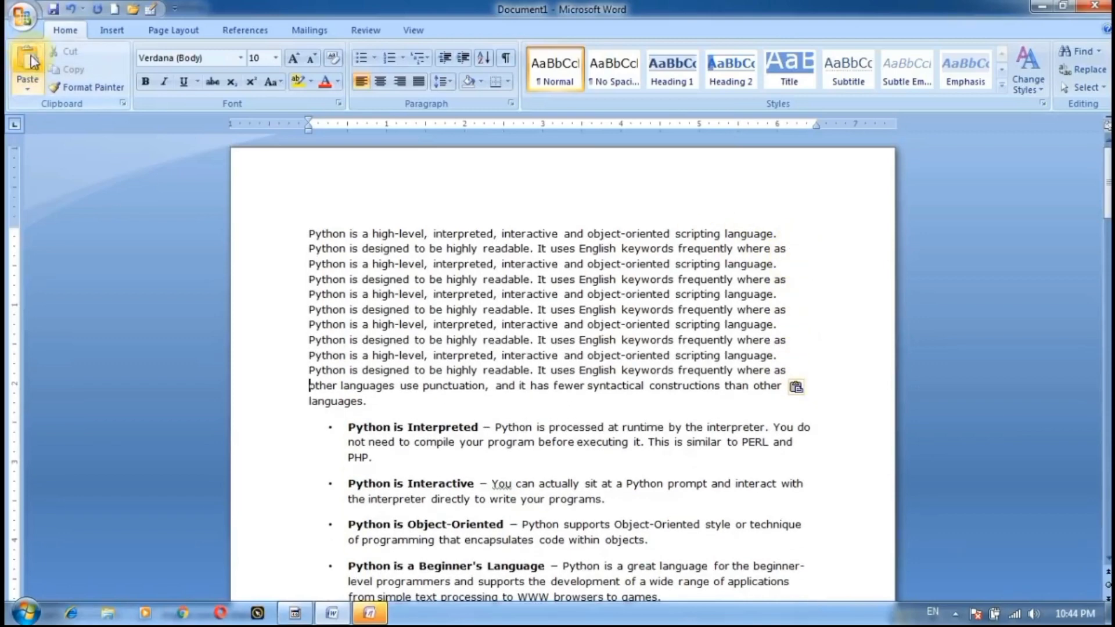
left_click(30, 60)
left_click(30, 59)
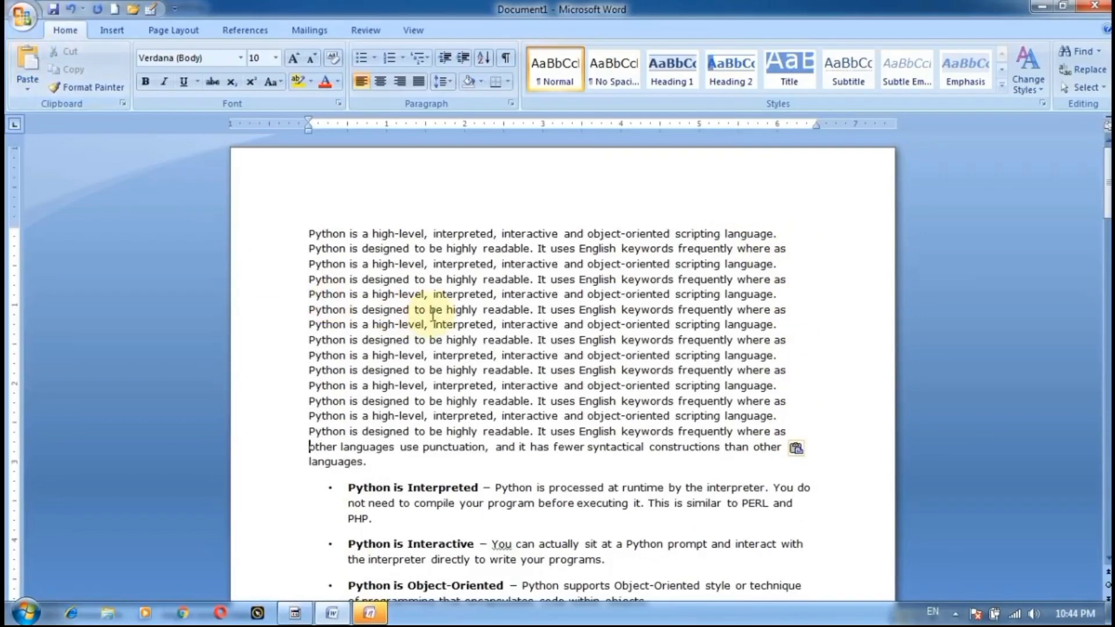
left_click(30, 60)
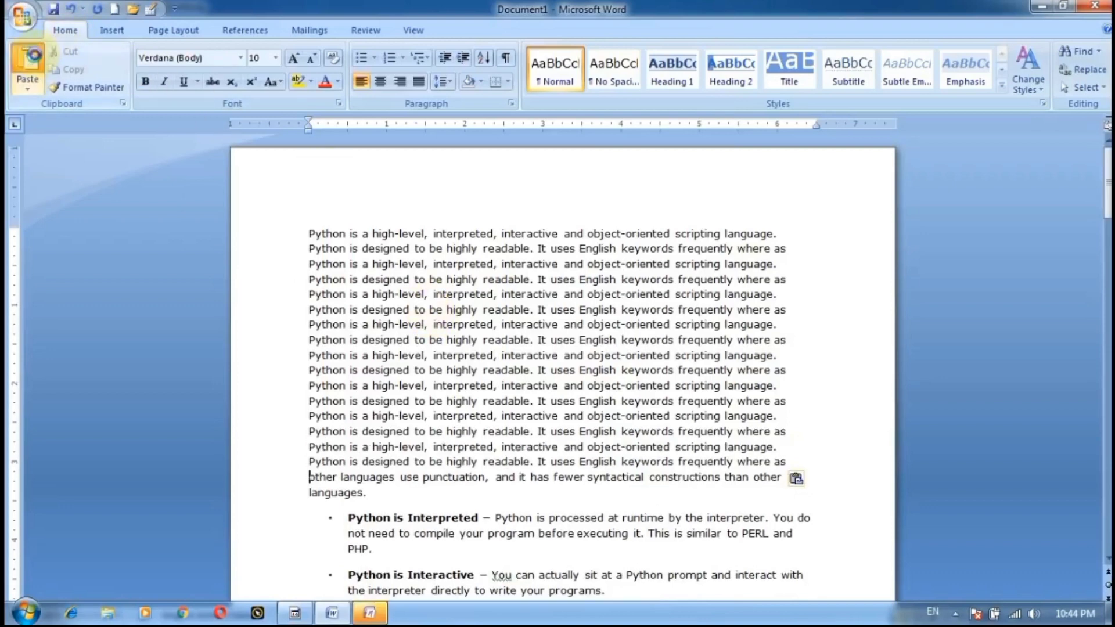
left_click(31, 60)
left_click(30, 59)
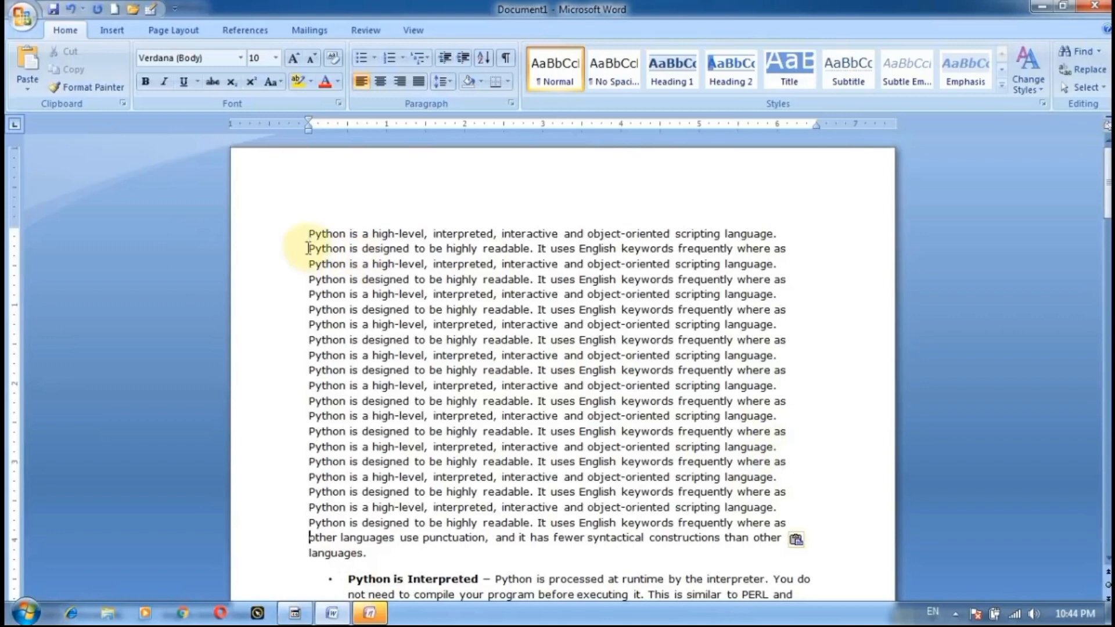
Cut the first three lines of the opening paragraph, leaving the period, and cut the whole remainder of that paragraph
left_click_drag(308, 234, 764, 262)
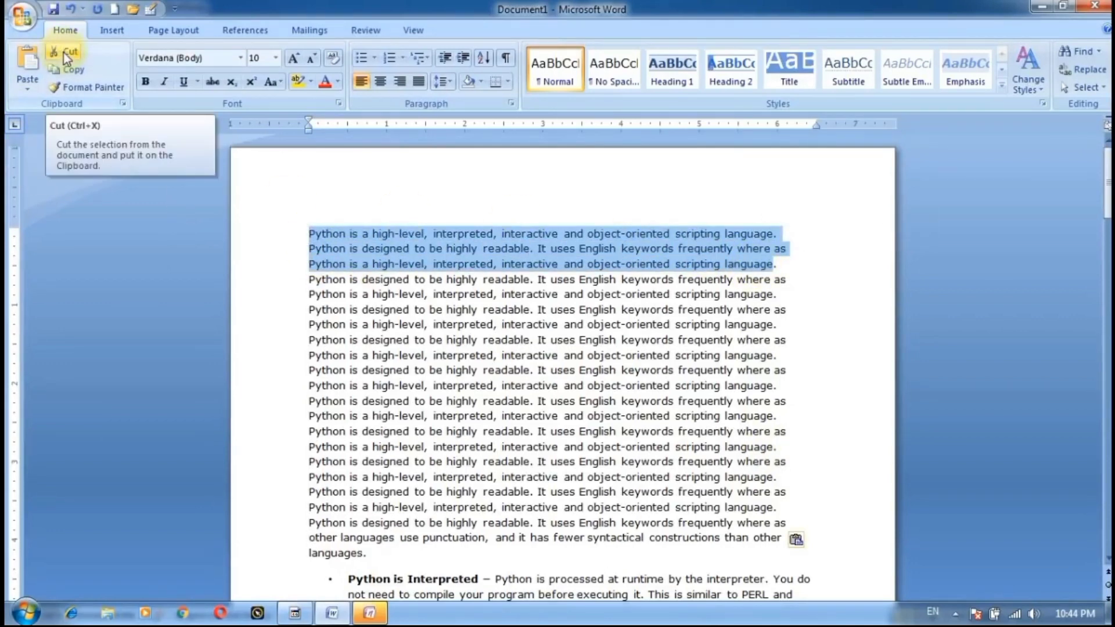
left_click(65, 53)
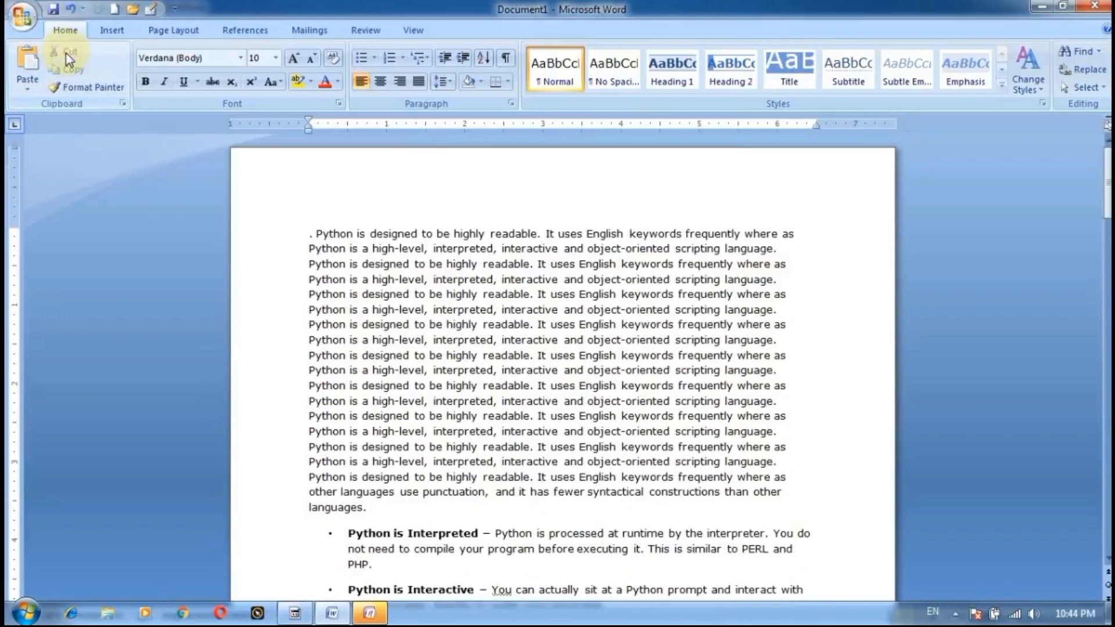
left_click_drag(309, 233, 641, 511)
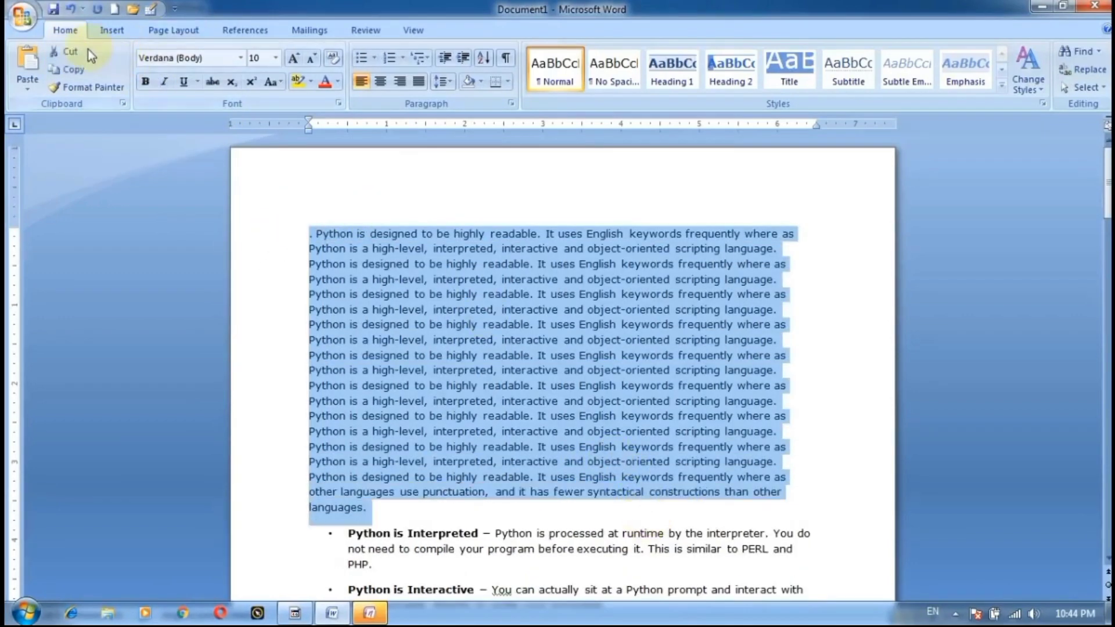
left_click(70, 52)
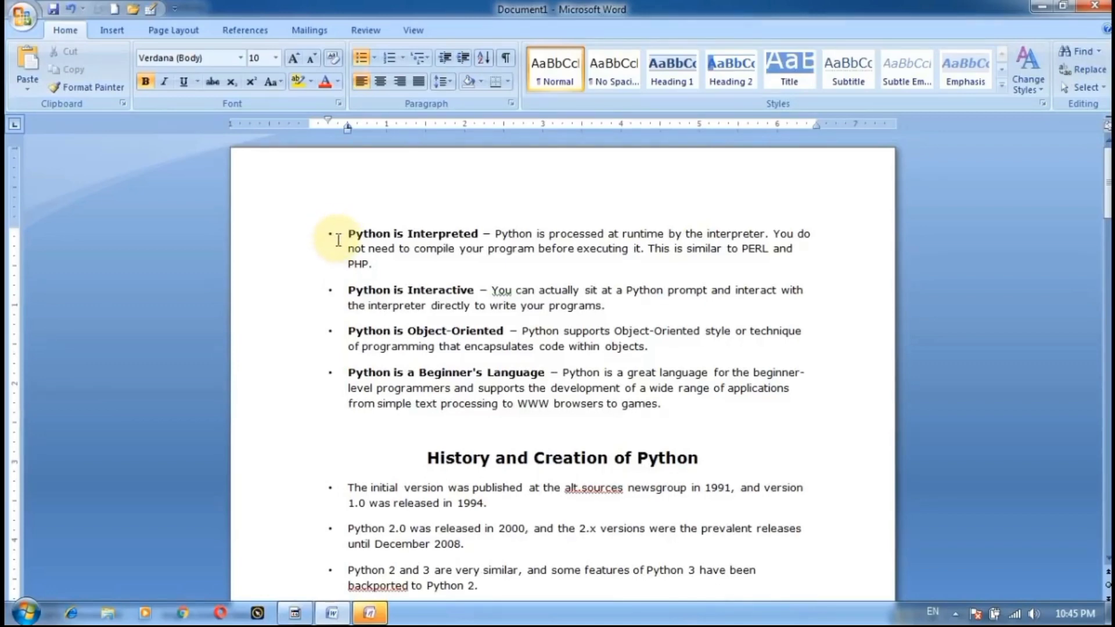
Copy the formatting of the "Python is Interpreted" bullet with Format Painter and apply it to the last word of the "Python is Interactive" bullet
mouse_move(347, 234)
left_mouse_down()
mouse_move(848, 211)
mouse_move(846, 261)
left_mouse_up()
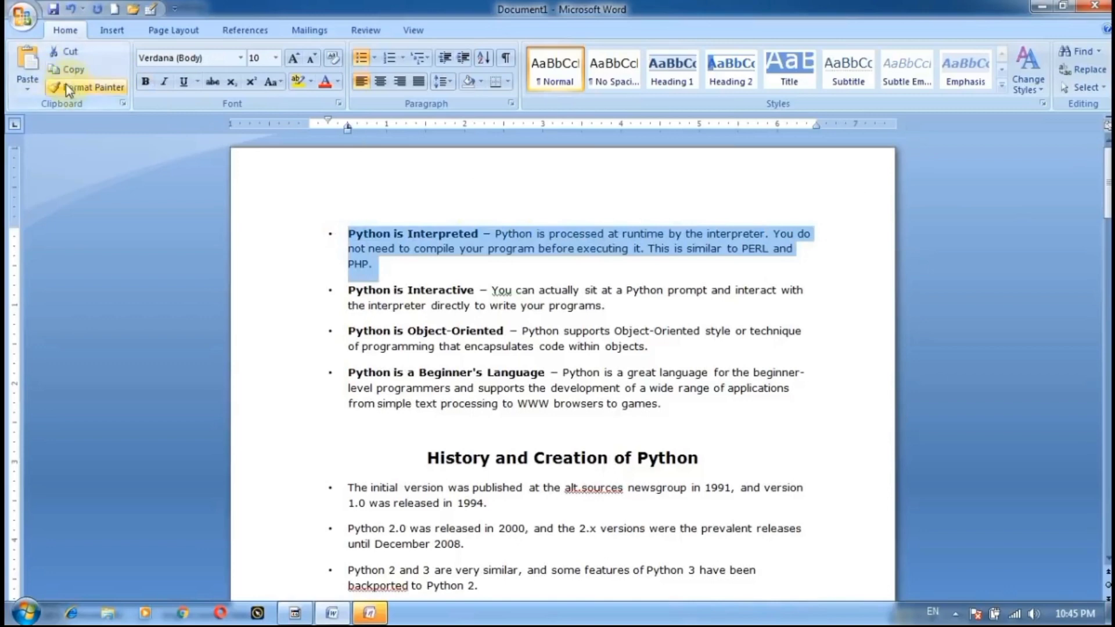
left_click(87, 87)
left_click(549, 303)
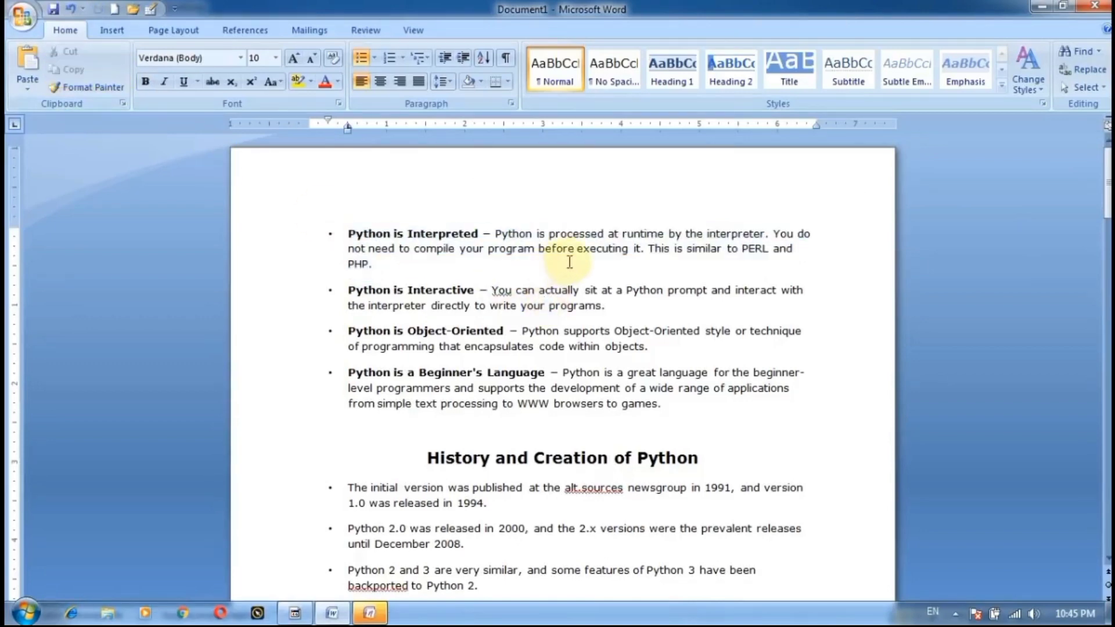
Paste the cut paragraph before the word "programs" in the "Python is Interactive" bullet and select the first two lines of the result
key("ctrl+v")
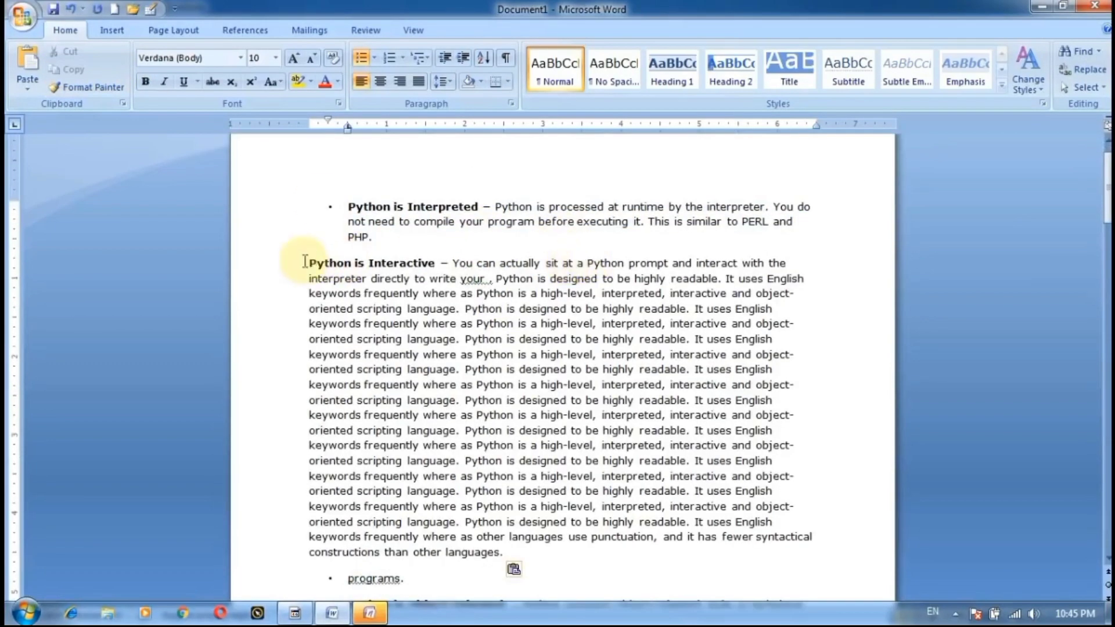
left_click_drag(305, 262, 806, 278)
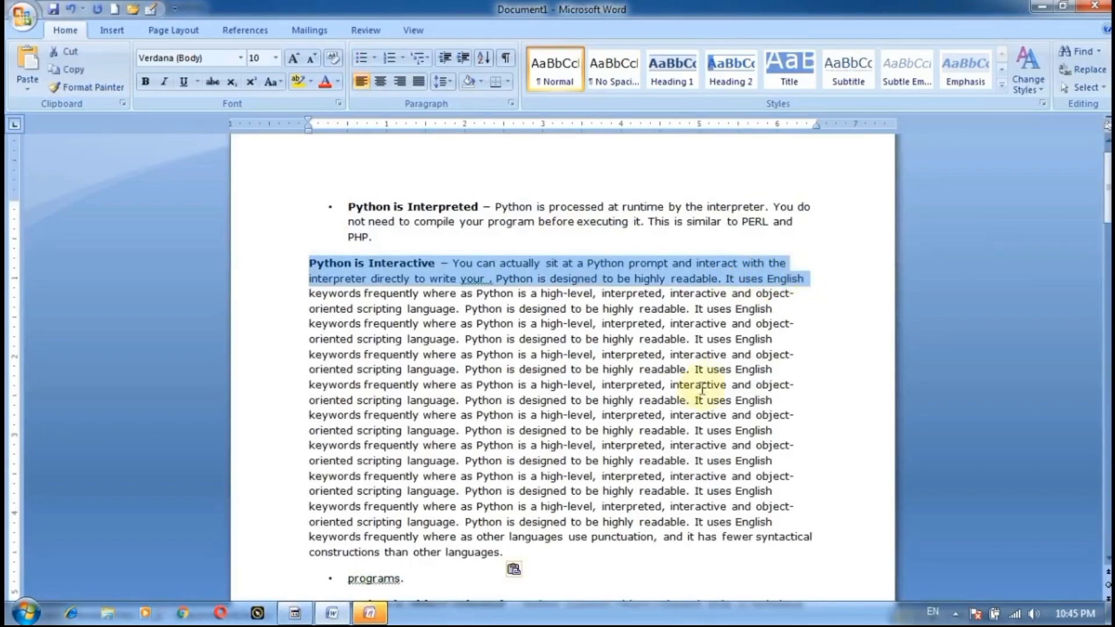
scroll(702, 389, "down", 3)
scroll(675, 408, "up", 3)
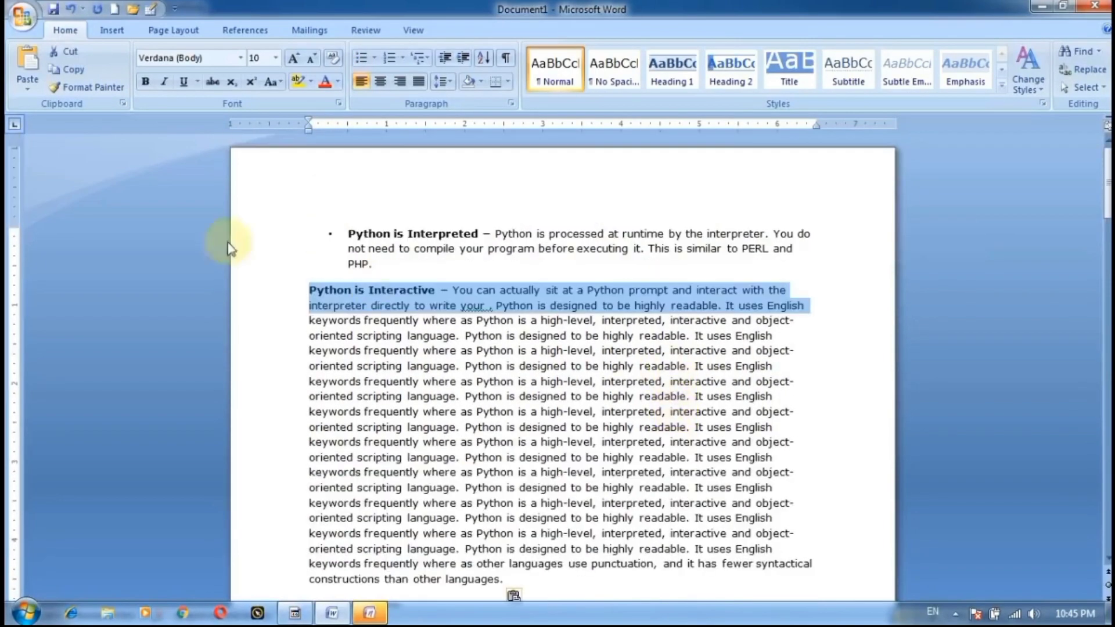
Change the font of the entire "Python is Interpreted" bullet to Cooper Black
left_click(241, 59)
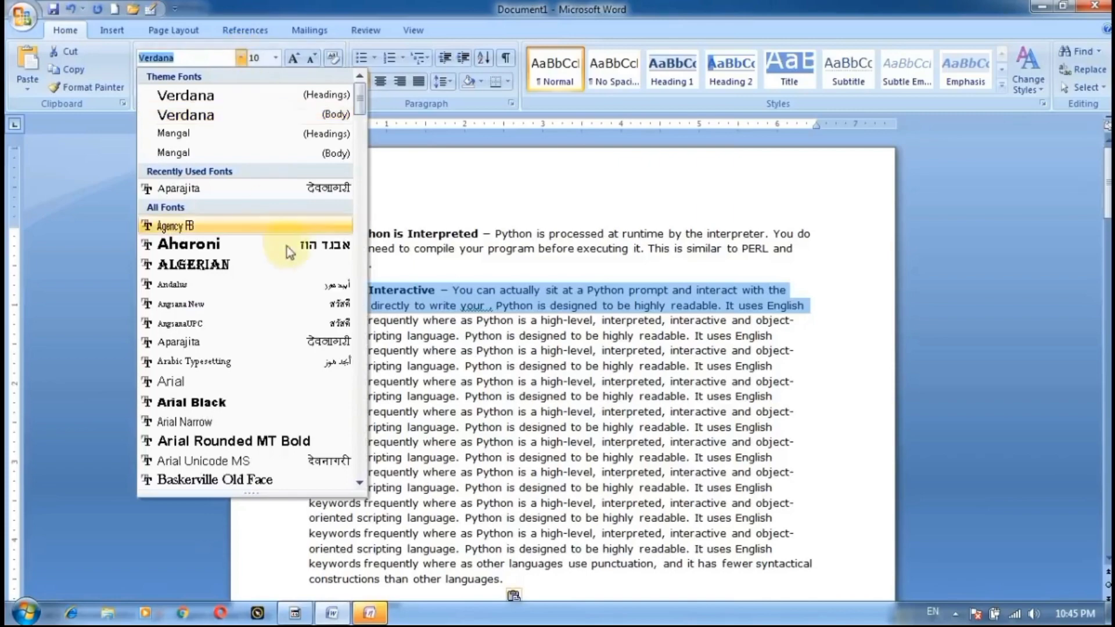
left_click(319, 220)
left_click_drag(319, 220, 359, 268)
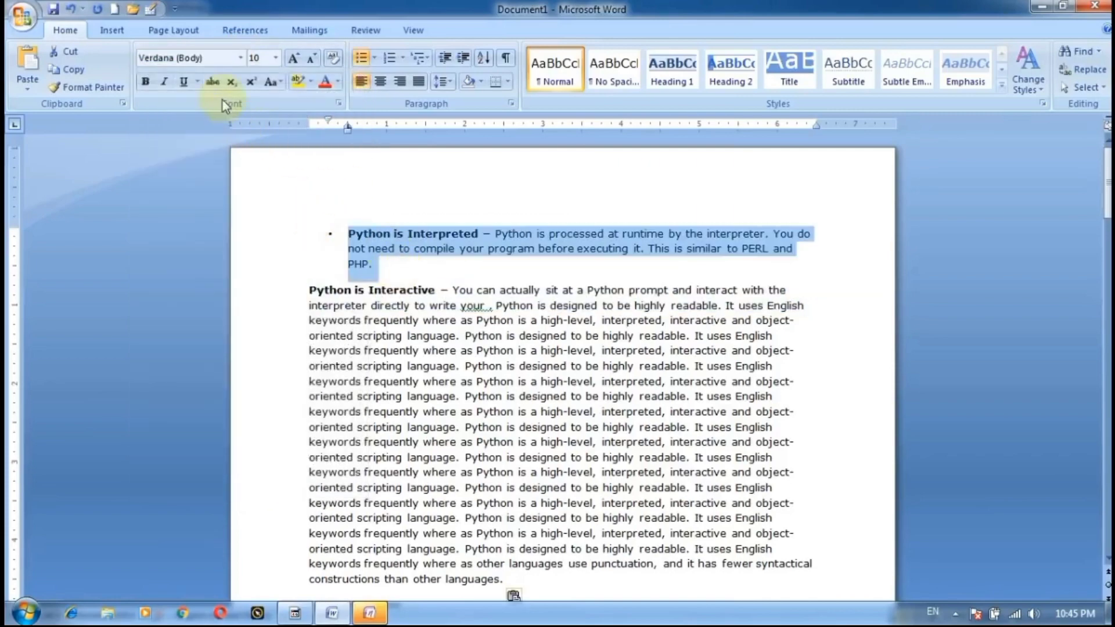
left_click(241, 58)
scroll(221, 312, "down", 10)
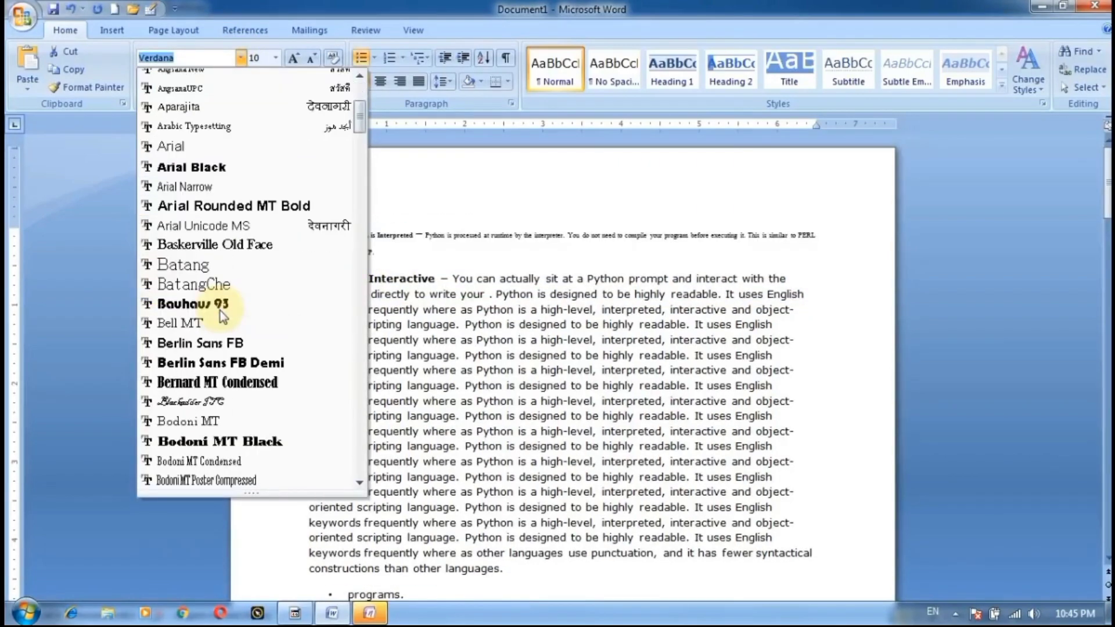
scroll(221, 312, "down", 8)
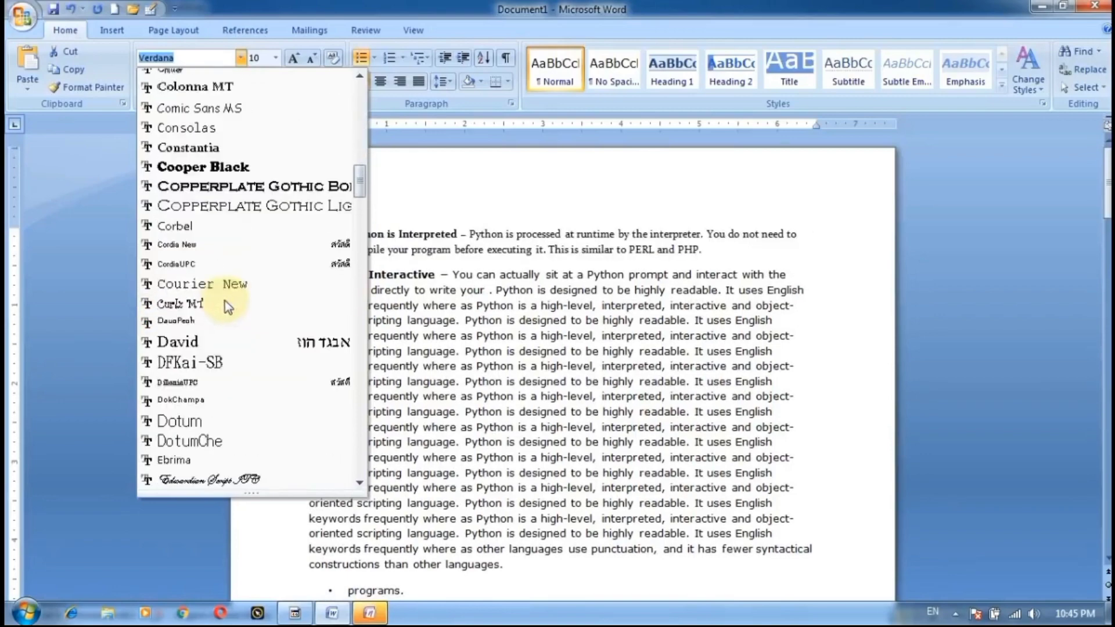
left_click(280, 169)
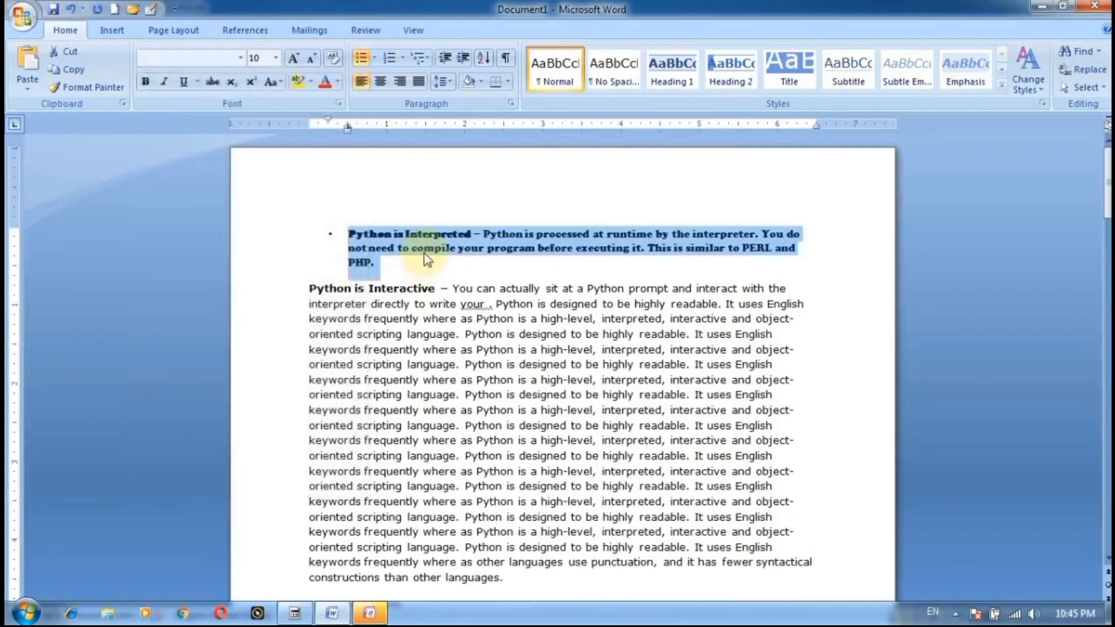
left_click(510, 289)
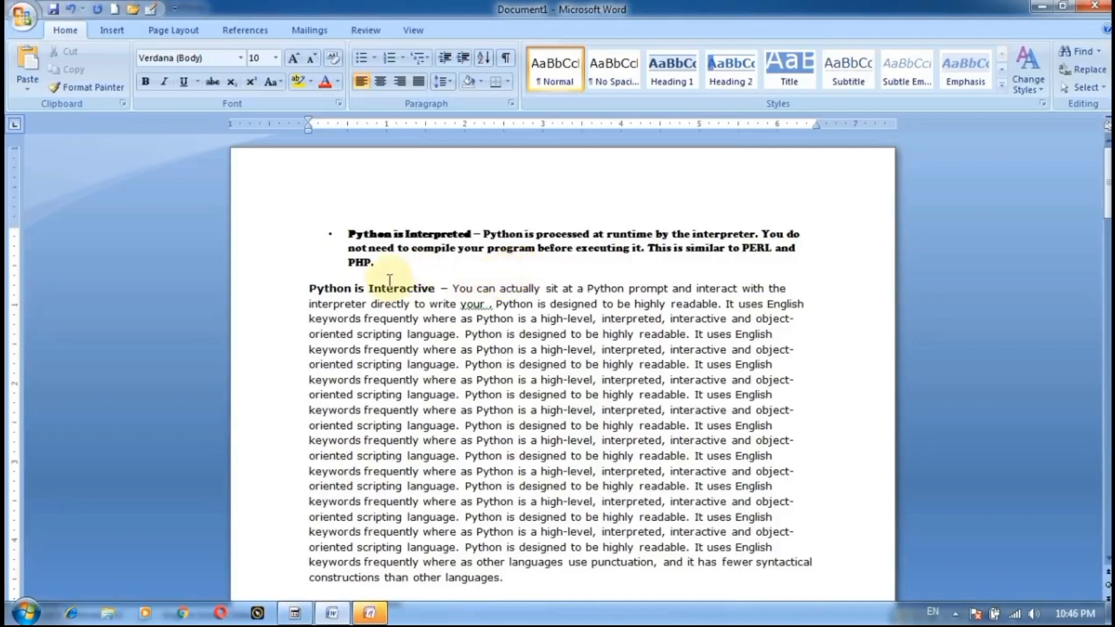
Make the middle block of the "Python is Interactive" paragraph bold, from its seventh line into its fifteenth line
left_click_drag(344, 232, 372, 265)
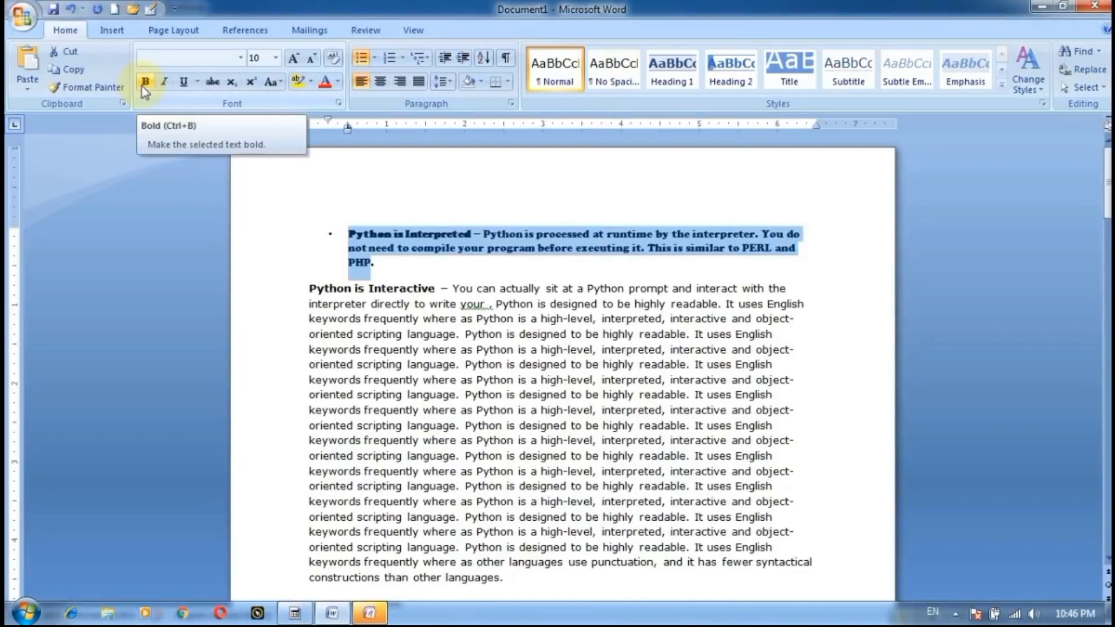
left_click_drag(309, 380, 729, 501)
left_click(145, 81)
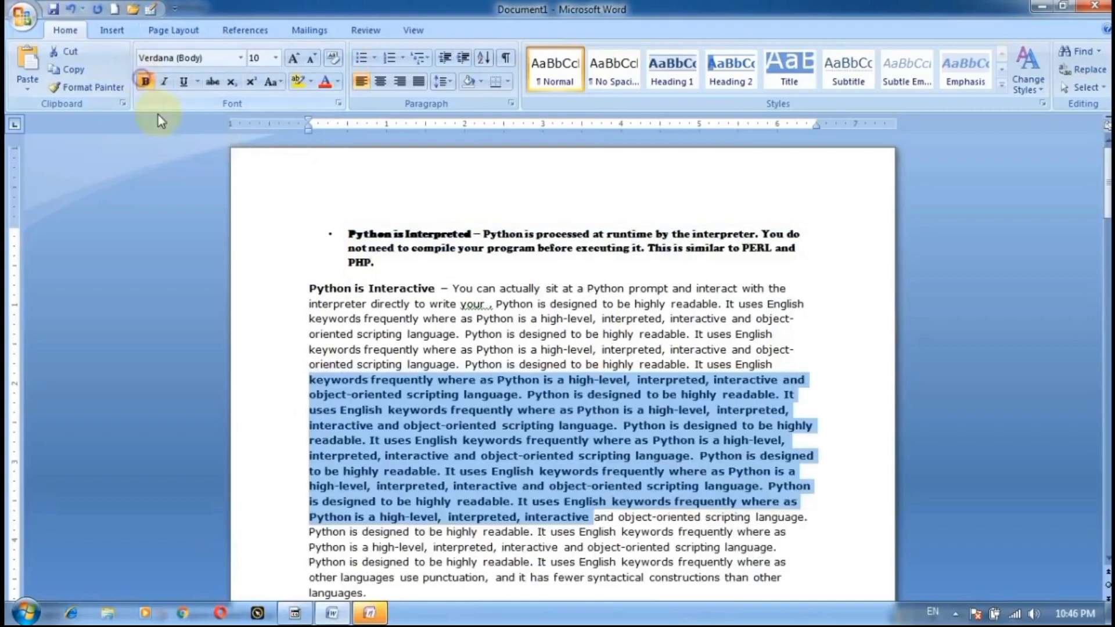
left_click(662, 439)
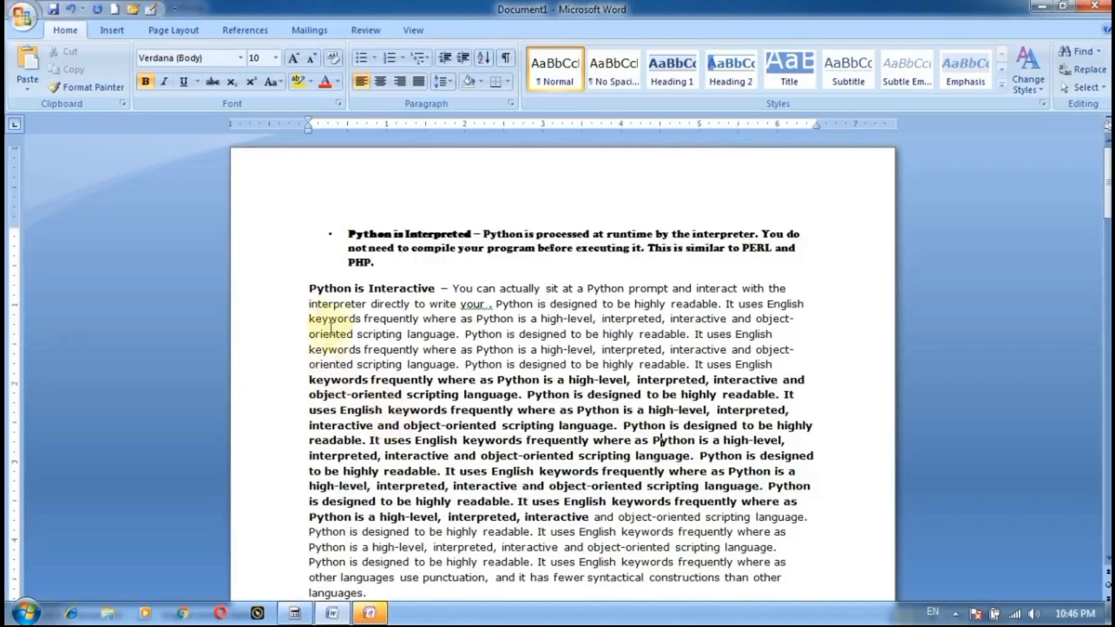
Underline the first six lines of the "Python is Interactive" paragraph, up to the bold block
left_click_drag(310, 290, 780, 364)
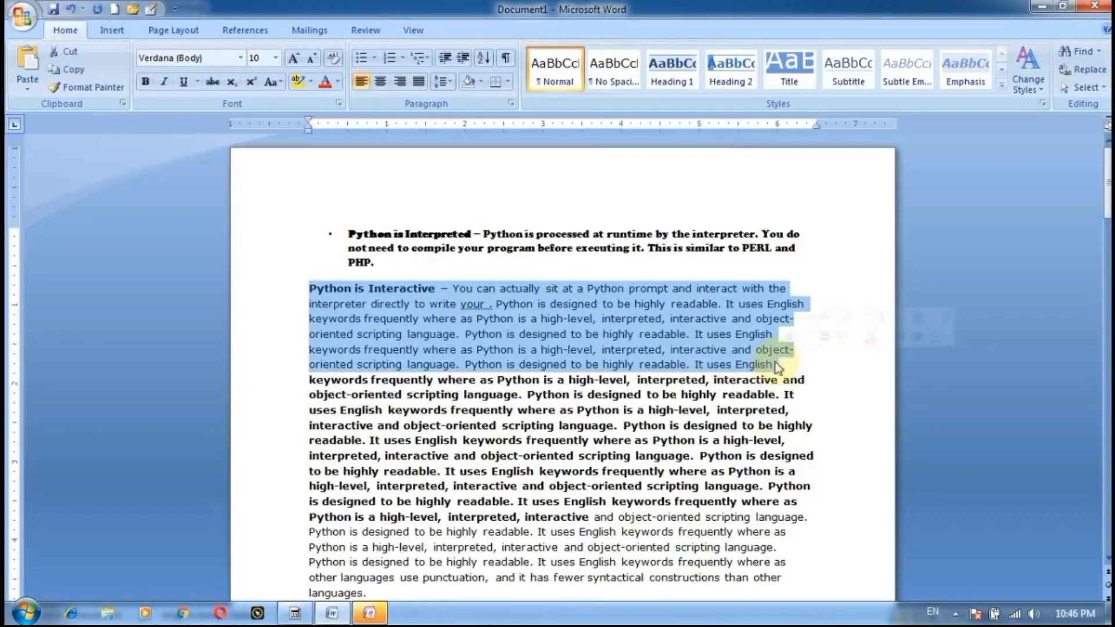
left_click(184, 86)
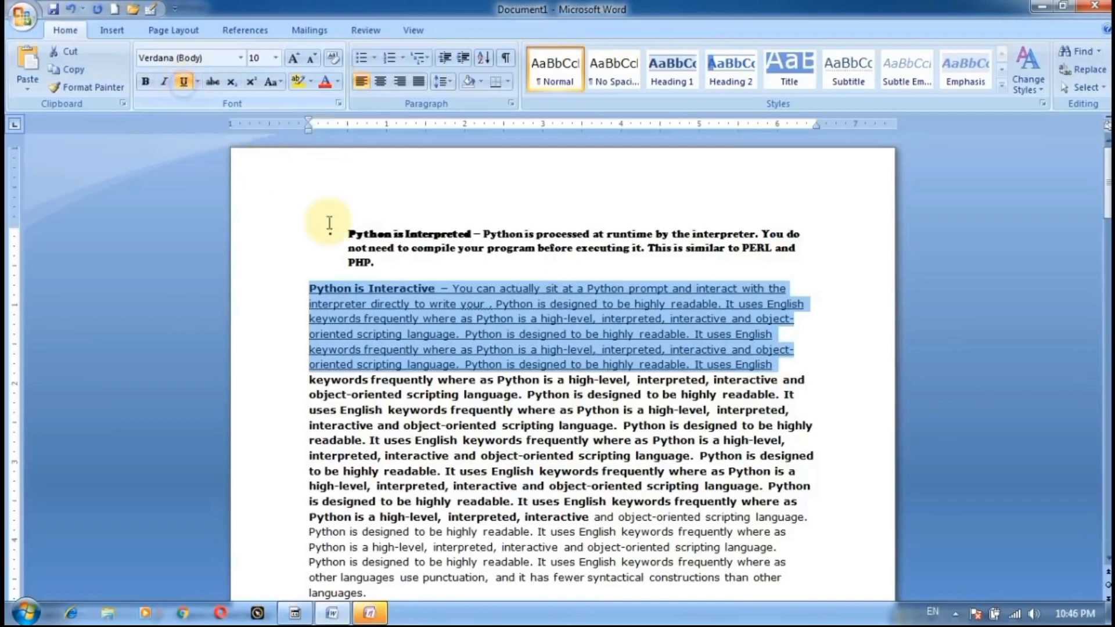
left_click(660, 379)
left_click_drag(309, 289, 798, 373)
left_click(804, 370)
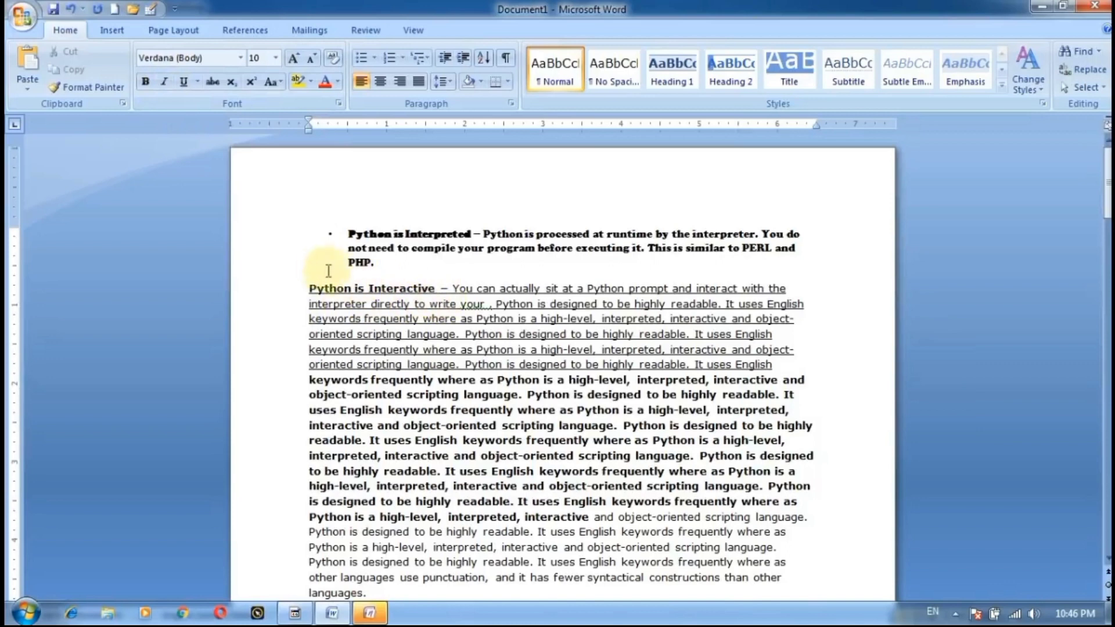
Italicize the first six lines of the "Python is Interactive" paragraph and strike them through together with "PHP." above
left_click_drag(309, 287, 796, 364)
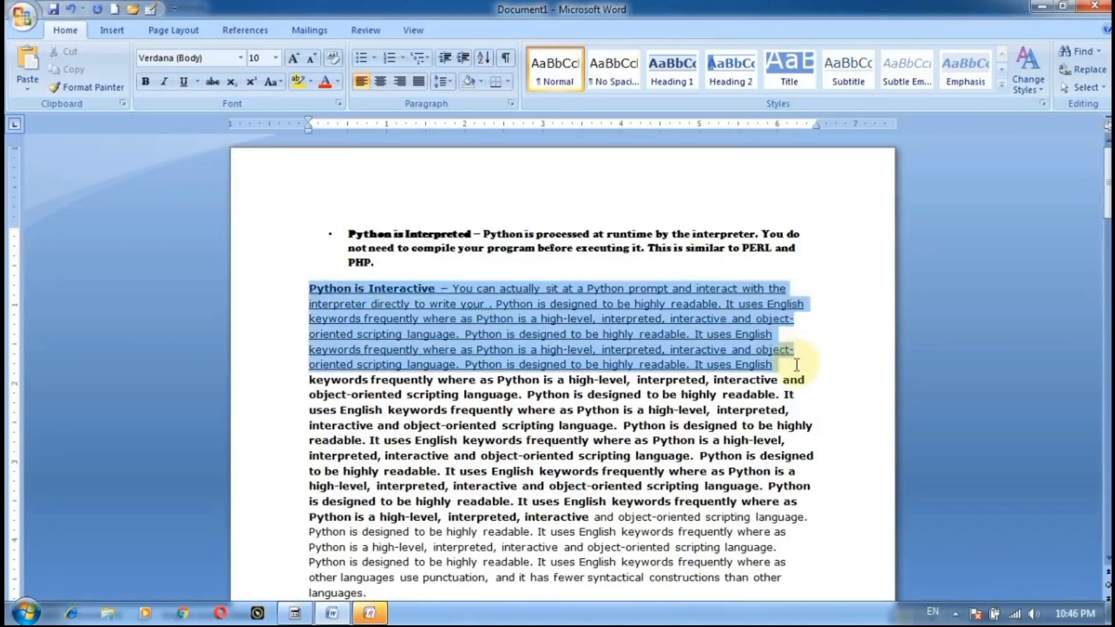
left_click(165, 87)
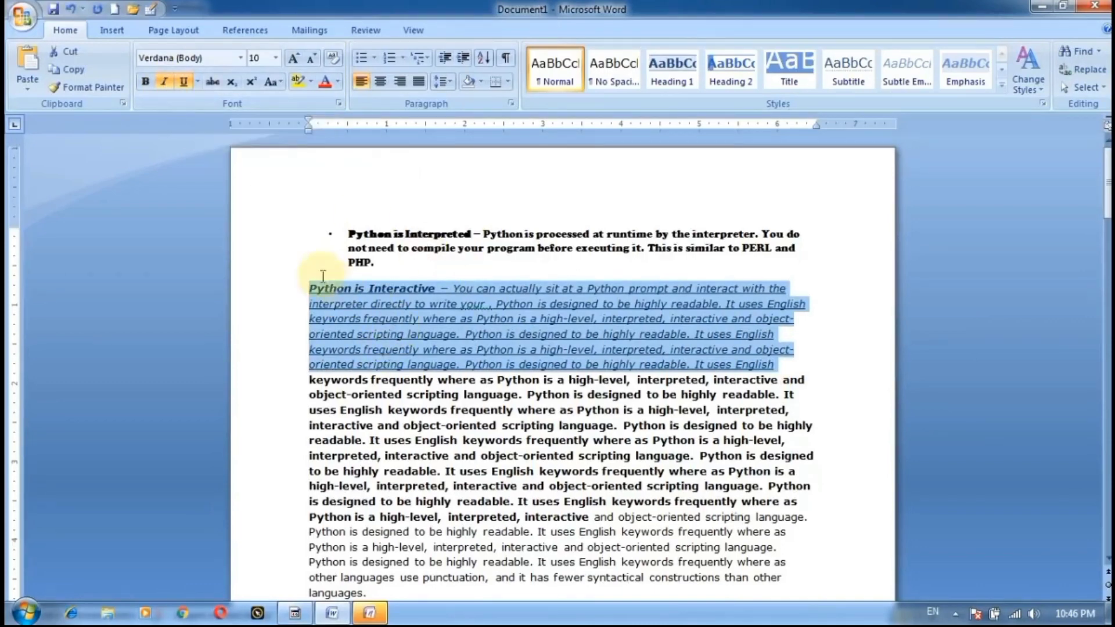
left_click_drag(309, 281, 776, 367)
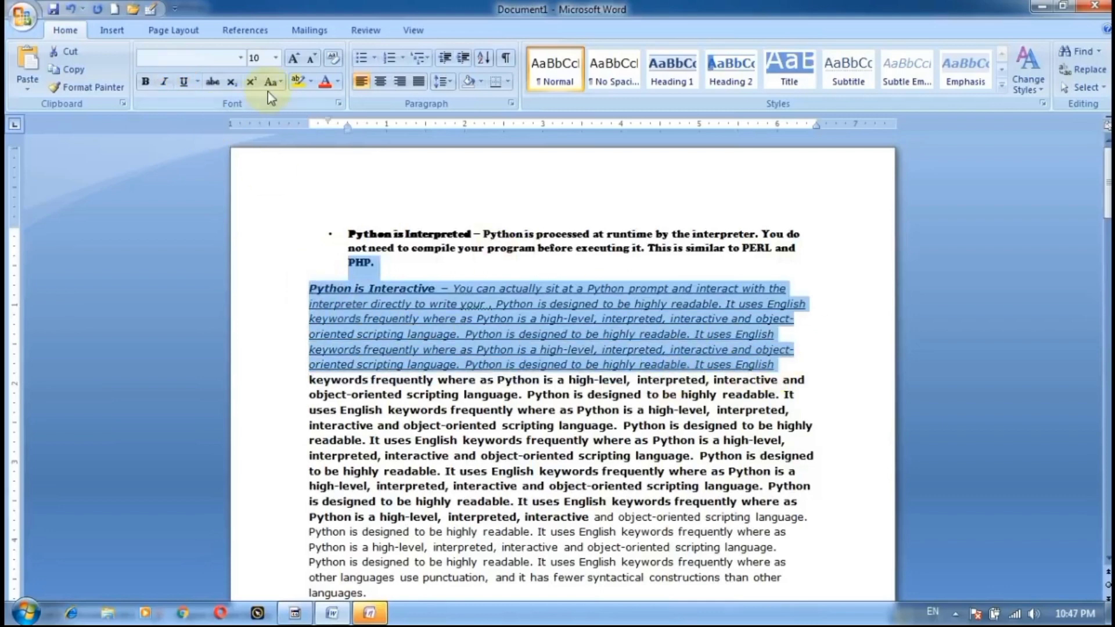
left_click(222, 86)
left_click(614, 401)
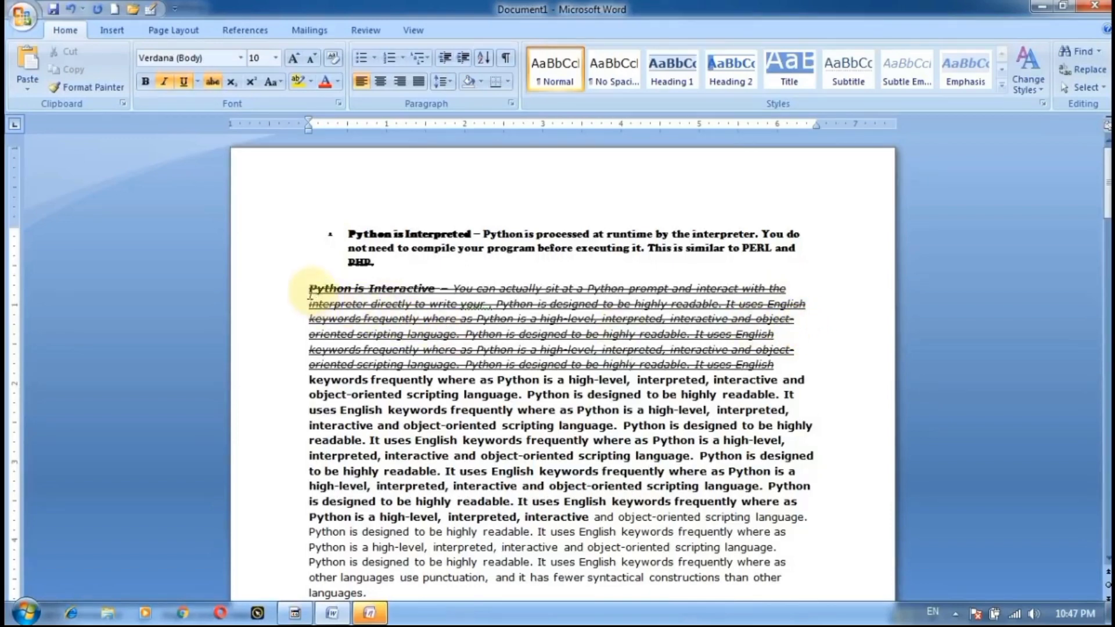
Delete the text from the "Python is Interpreted" bullet through "keywords frequently" in the next paragraph's fifth line, leaving blank lines above the rest
left_click_drag(310, 319, 308, 288)
left_click_drag(356, 321, 802, 362)
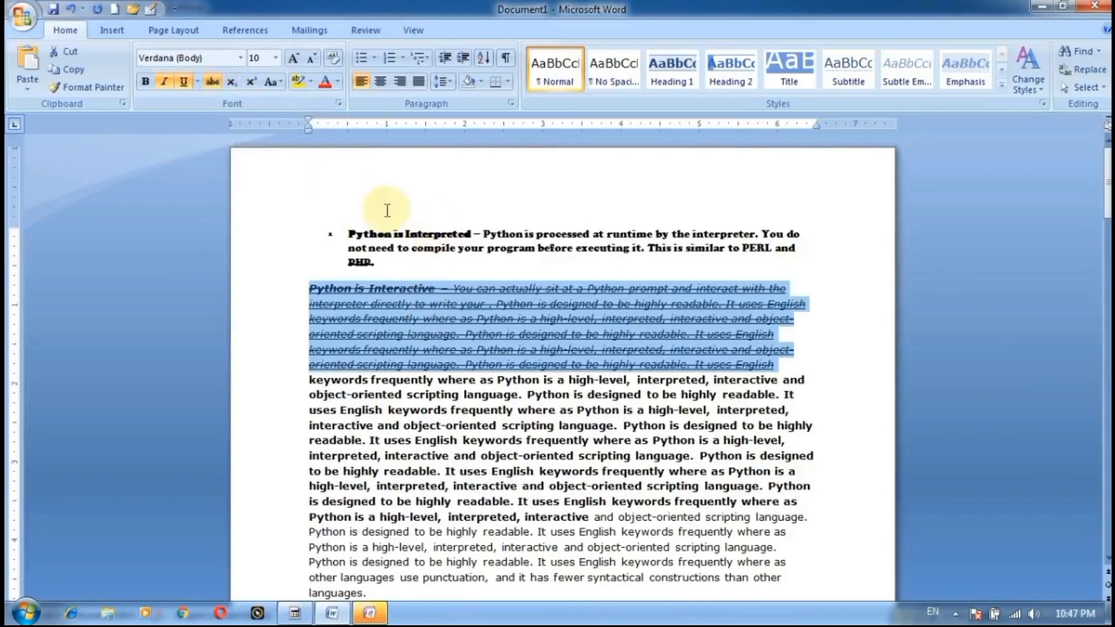
left_click(340, 226)
left_click_drag(402, 343, 426, 351)
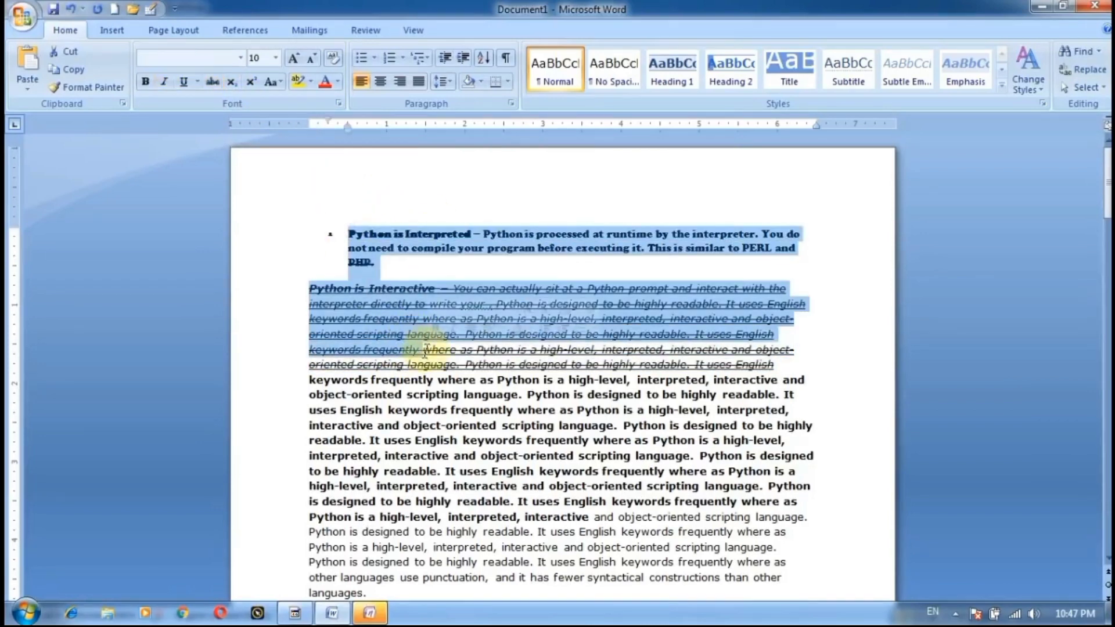
key("Delete")
key("Return")
key("Return")
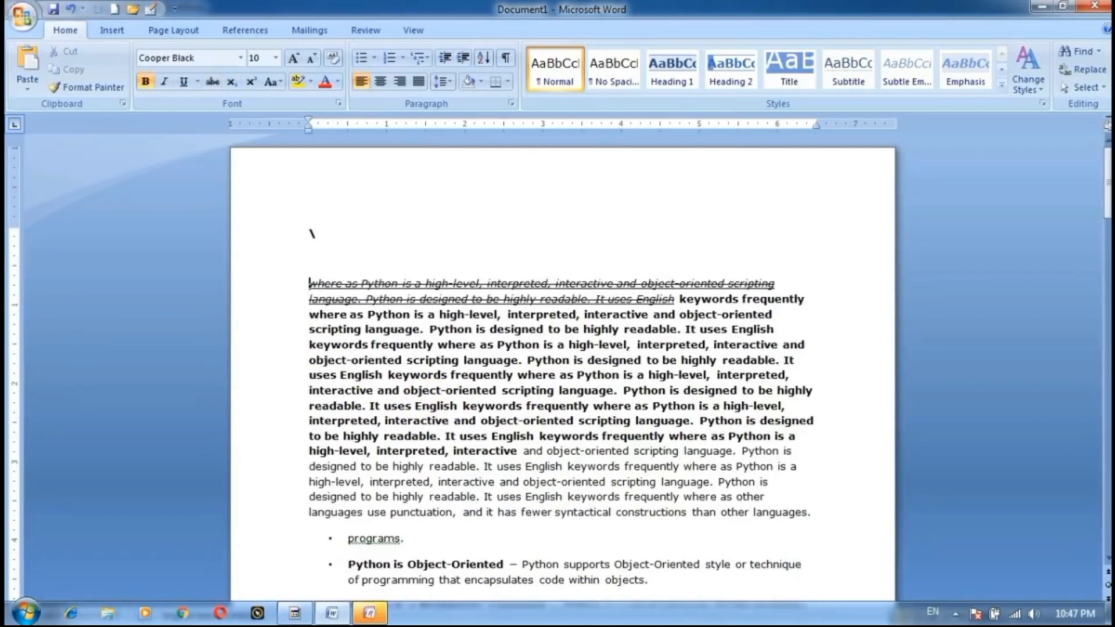
key("BackSpace")
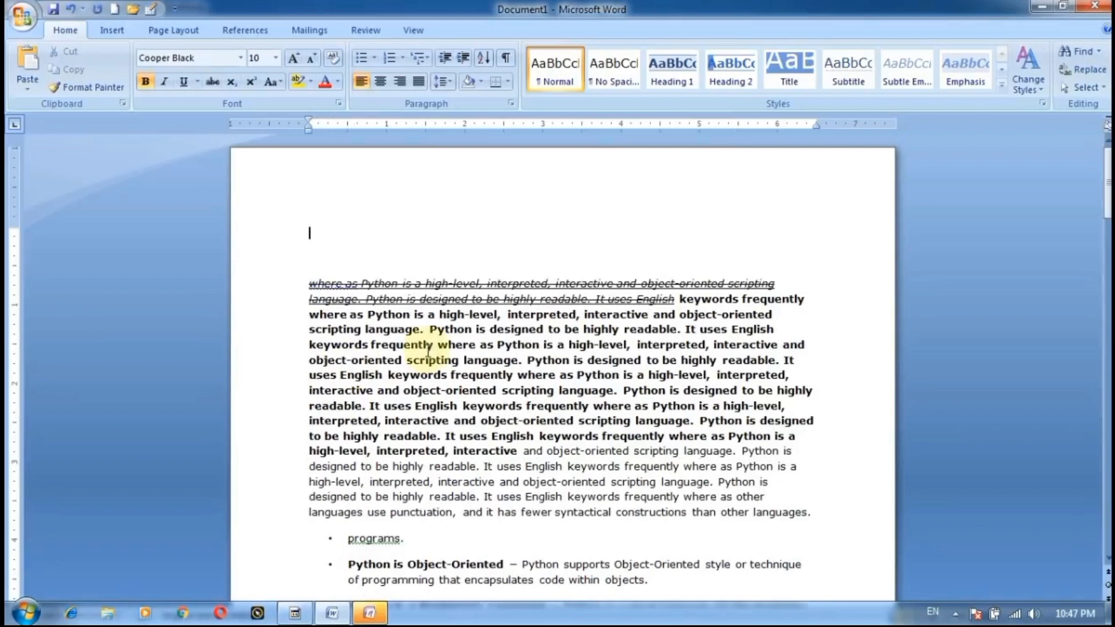
type("jtu")
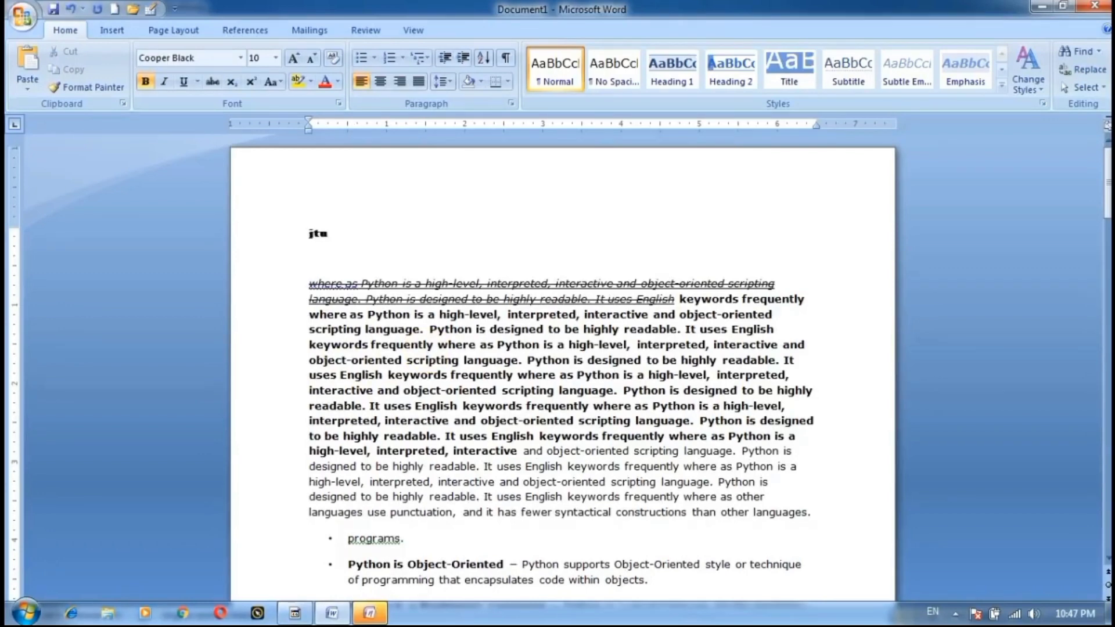
key("BackSpace")
key("BackSpace")
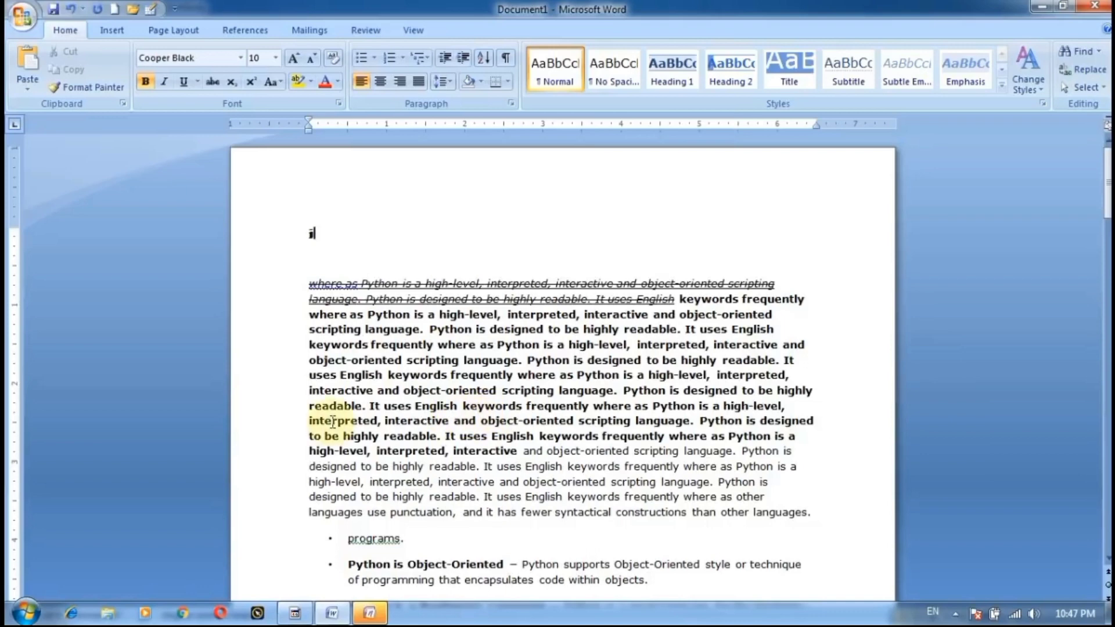
key("BackSpace")
Set the font to Mangal (Headings) and enter "62" on the first blank line
left_click(240, 58)
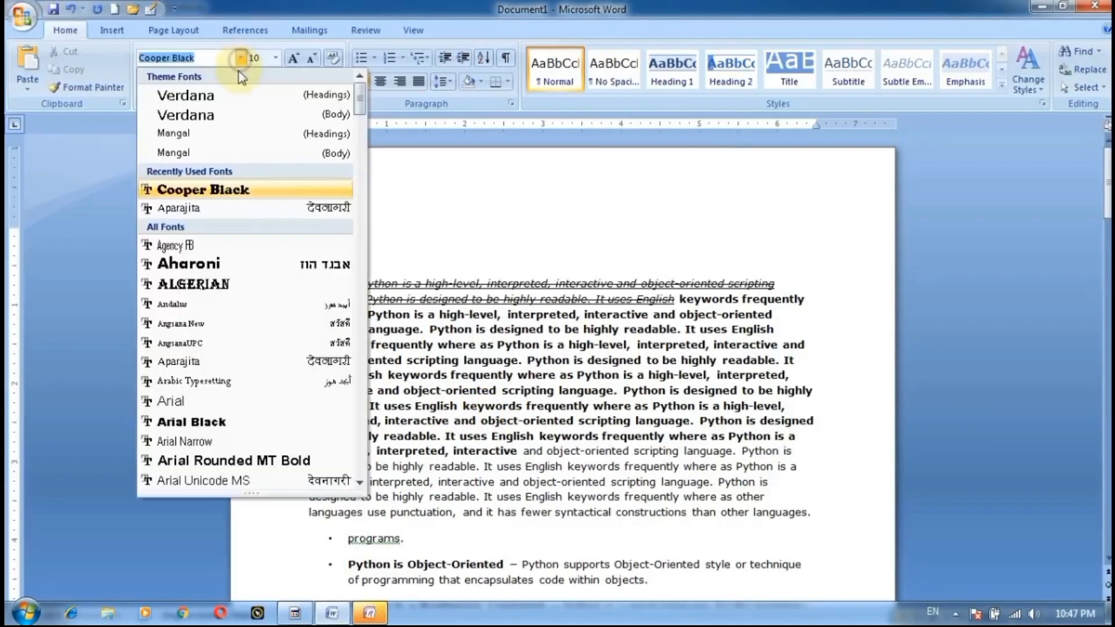
left_click(218, 136)
type("6")
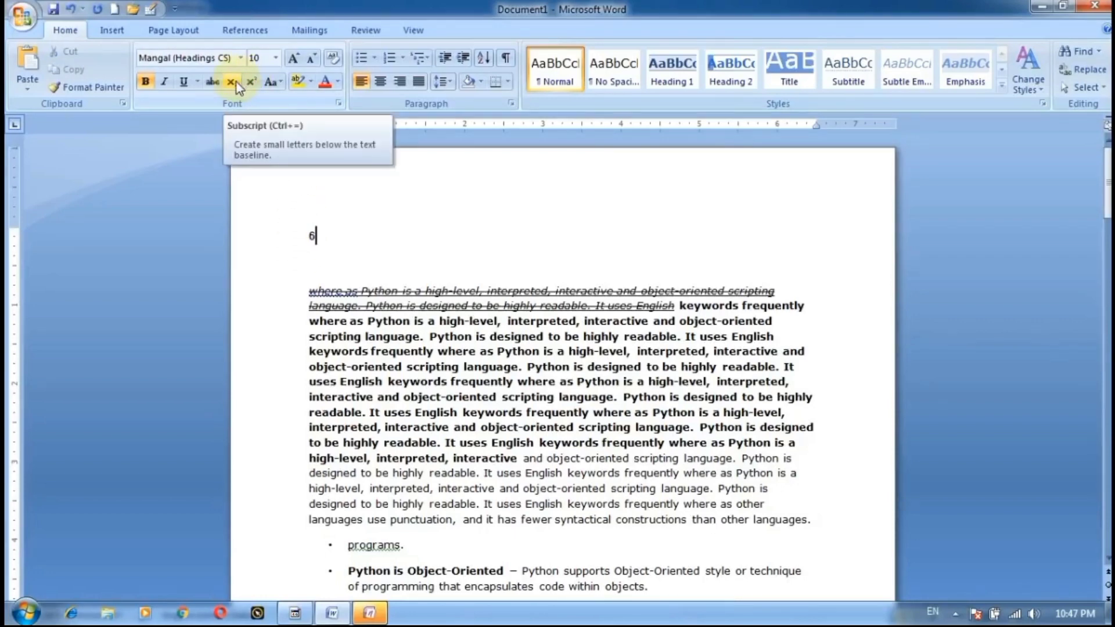
type("2")
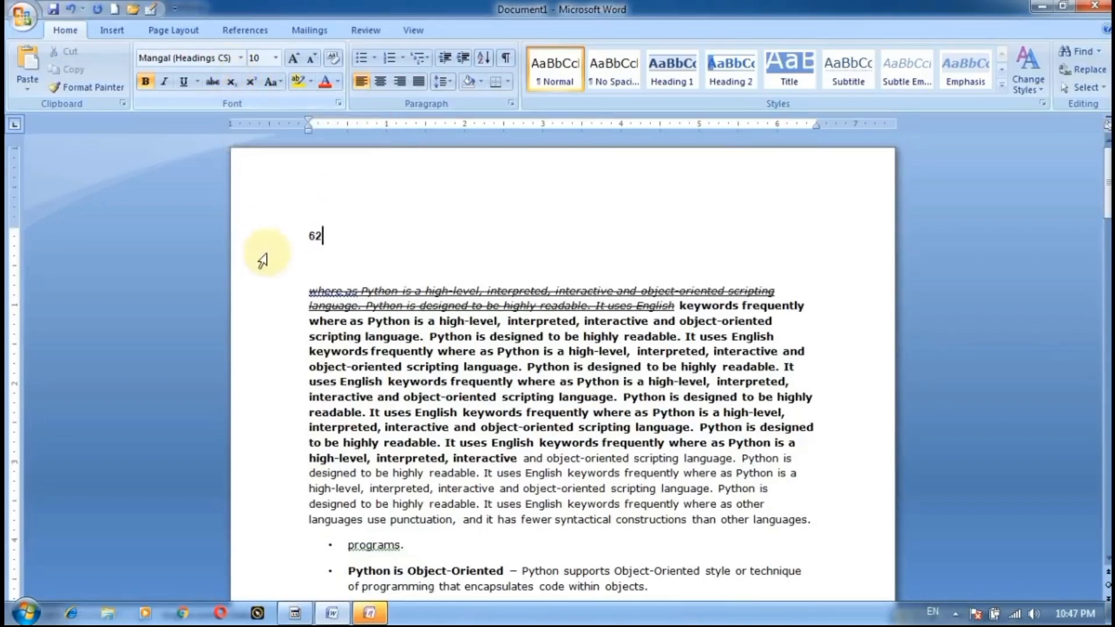
Format the 2 in "62" as subscript
left_click_drag(322, 236, 317, 236)
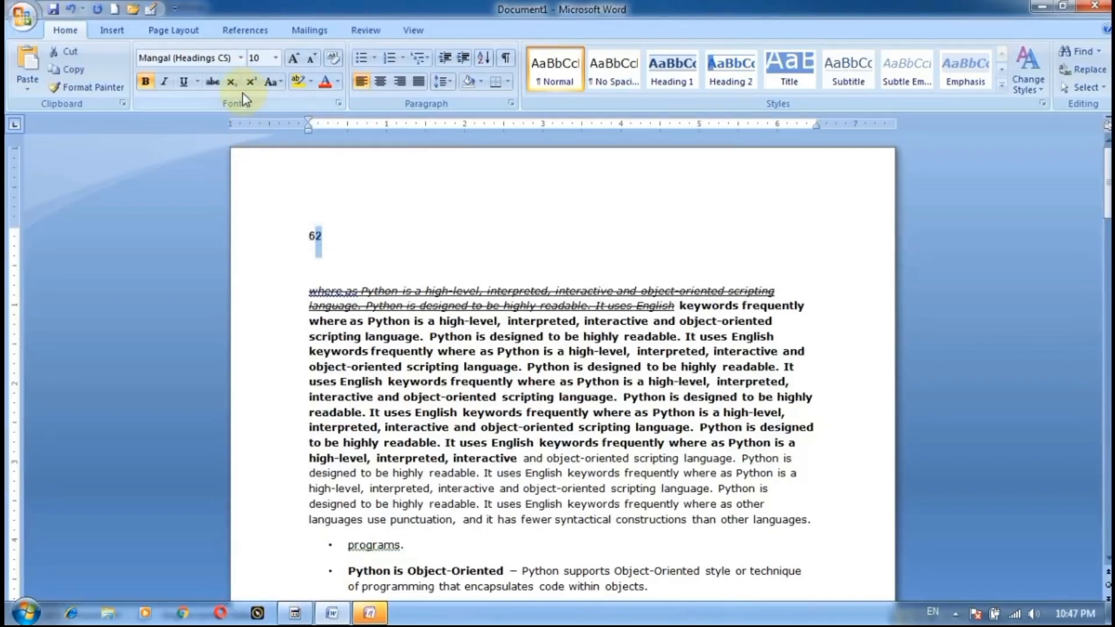
left_click(231, 82)
left_click(434, 275)
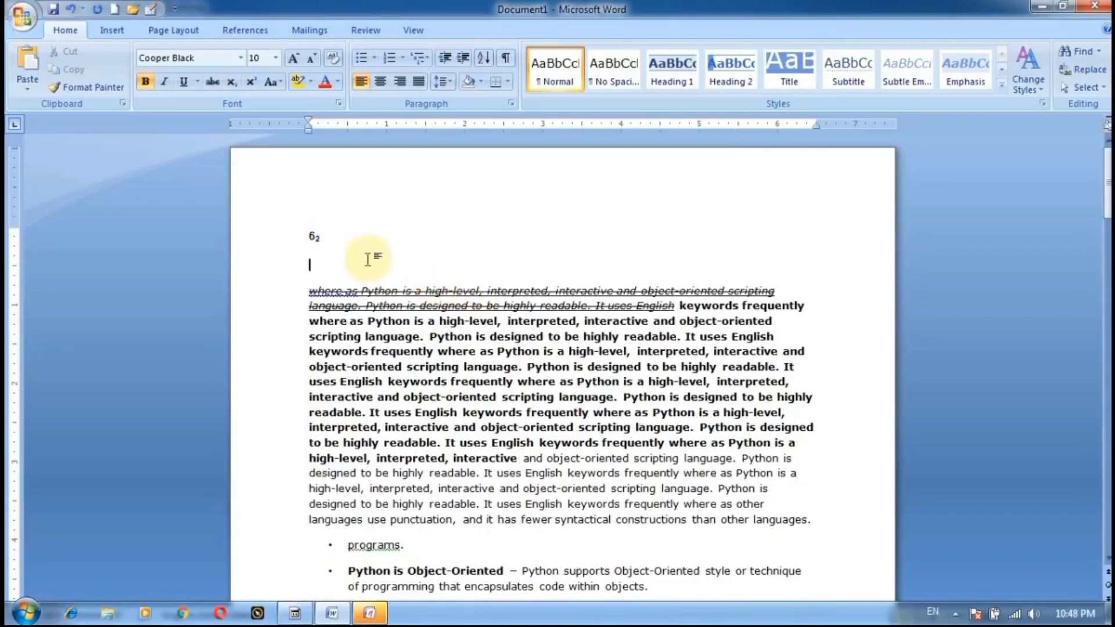
Change the 2 after the 6 to superscript
left_click_drag(312, 235, 317, 235)
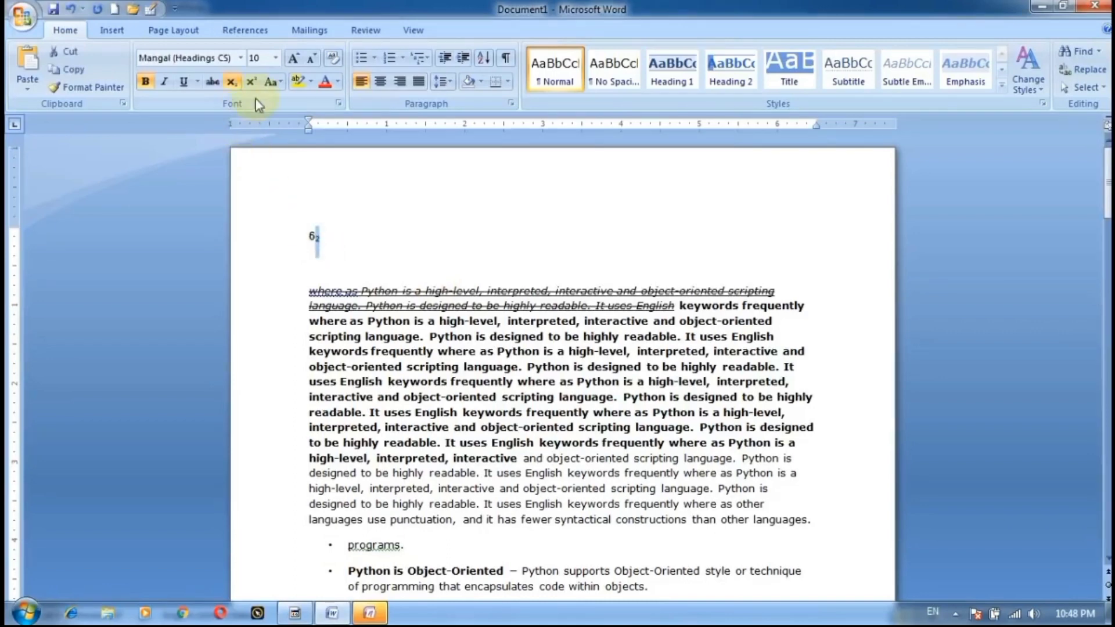
left_click(251, 81)
left_click(359, 251)
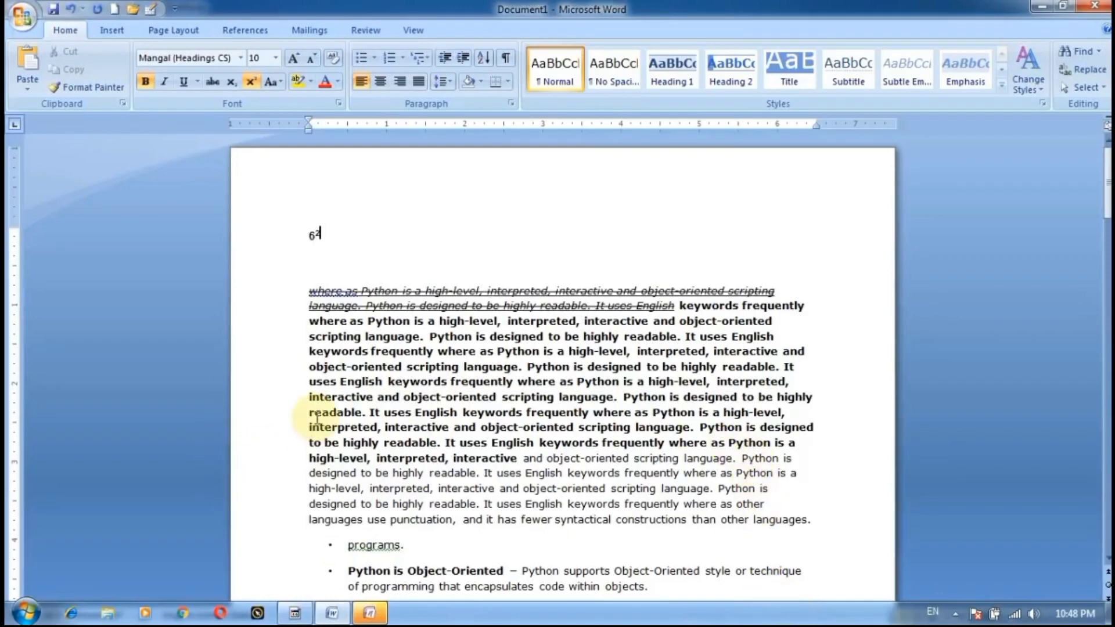
Remove the strikethrough from the paragraph's first two lines and convert the whole paragraph to Sentence case
key("ctrl+z")
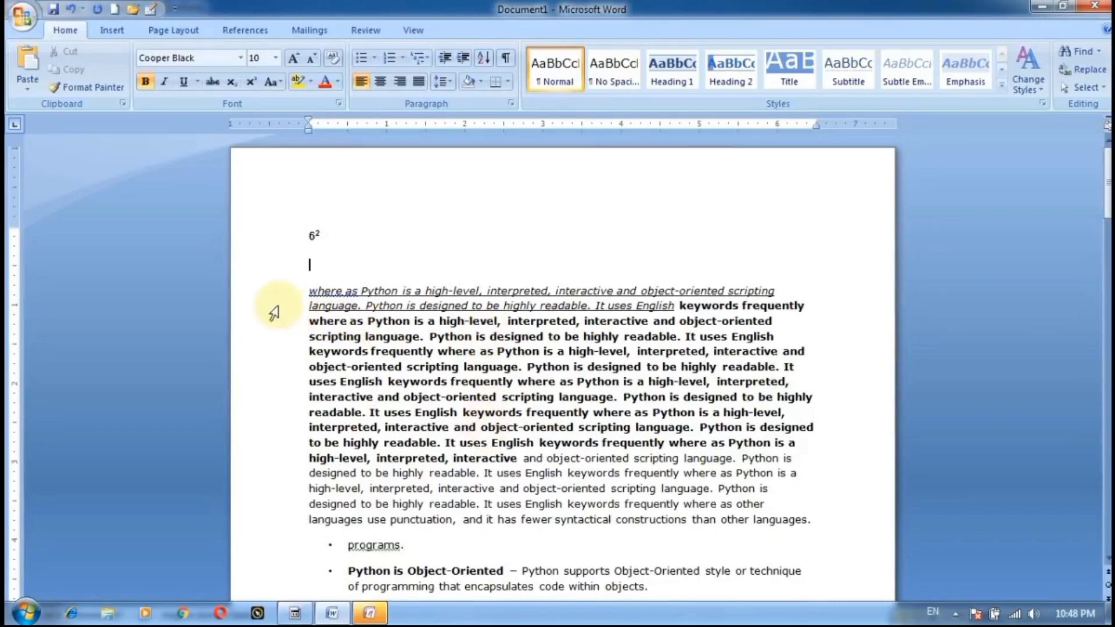
left_click(314, 289)
left_click_drag(314, 289, 682, 337)
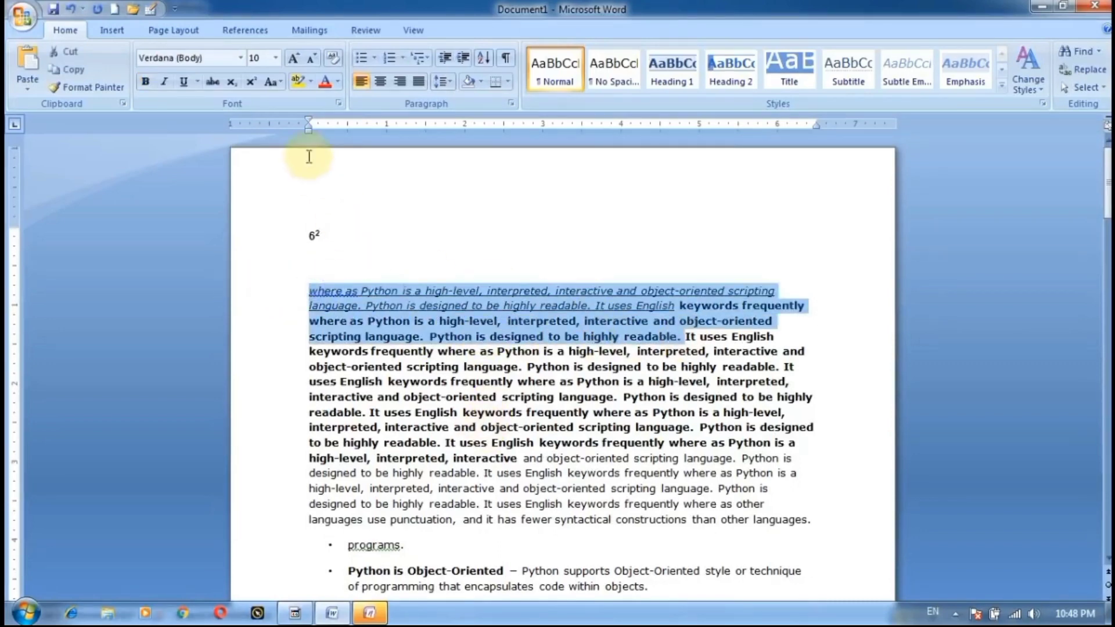
left_click_drag(812, 526, 428, 274)
left_click(337, 82)
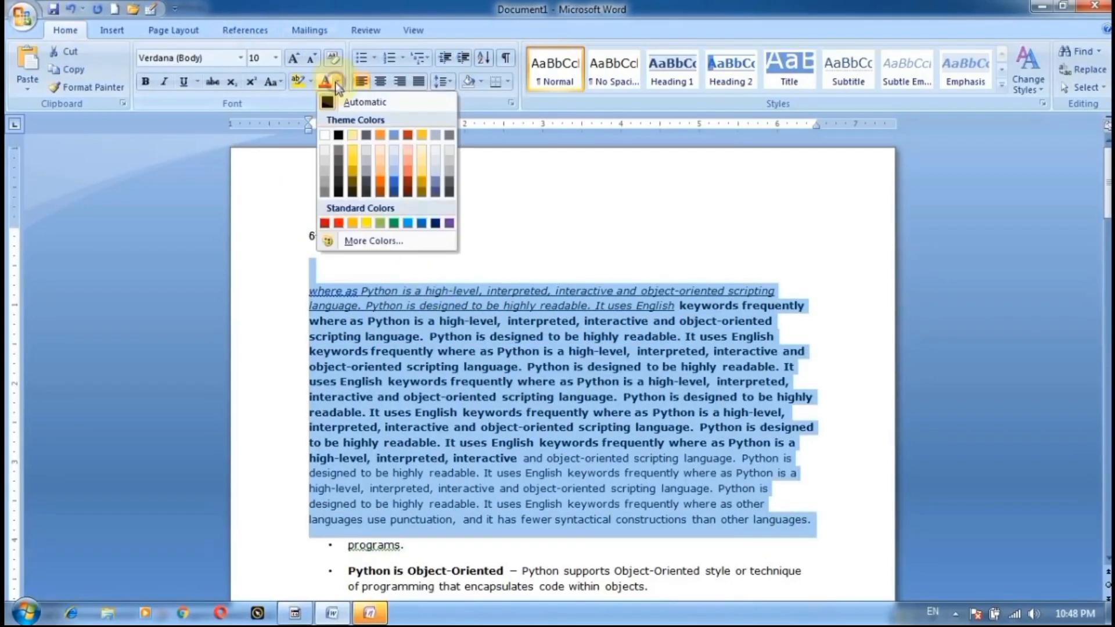
left_click(280, 81)
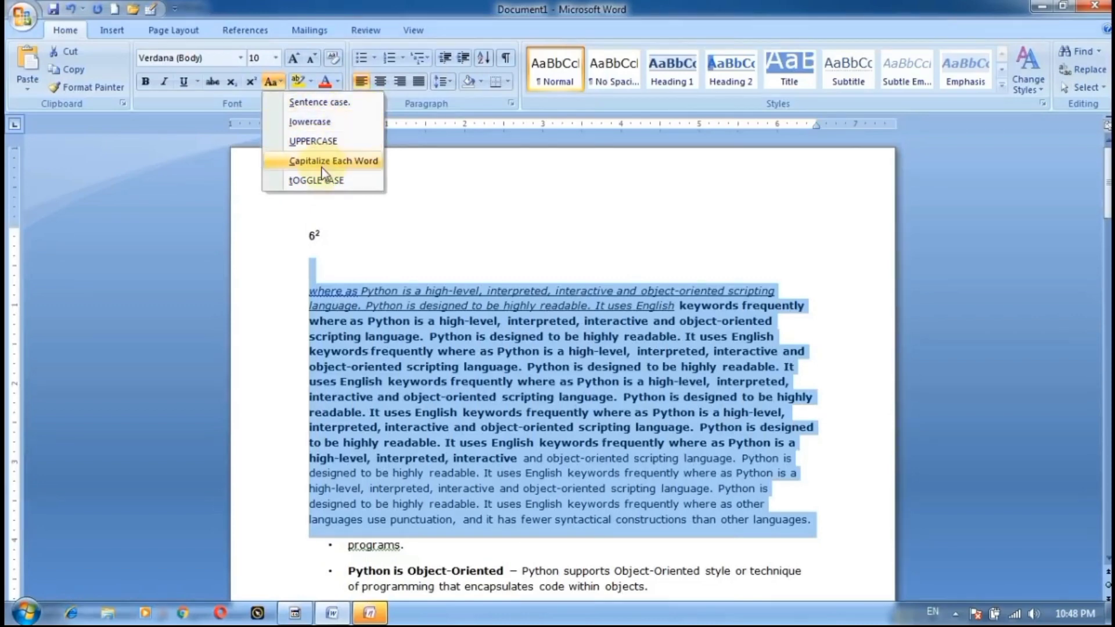
left_click(355, 102)
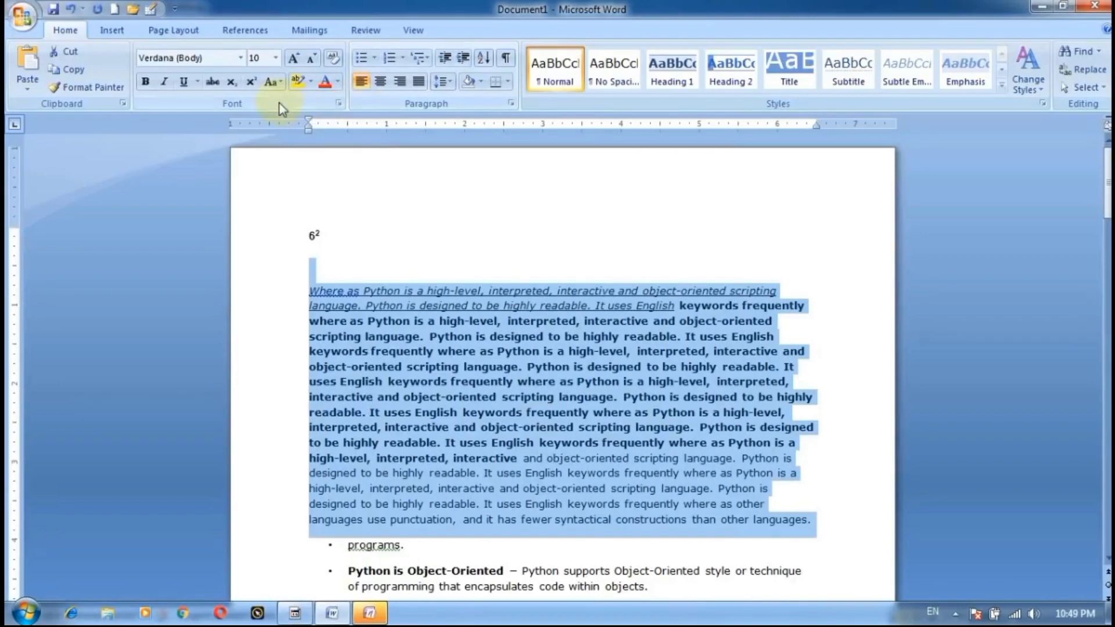
Convert the selected paragraph to lowercase, followed by UPPERCASE
left_click(271, 82)
left_click(301, 122)
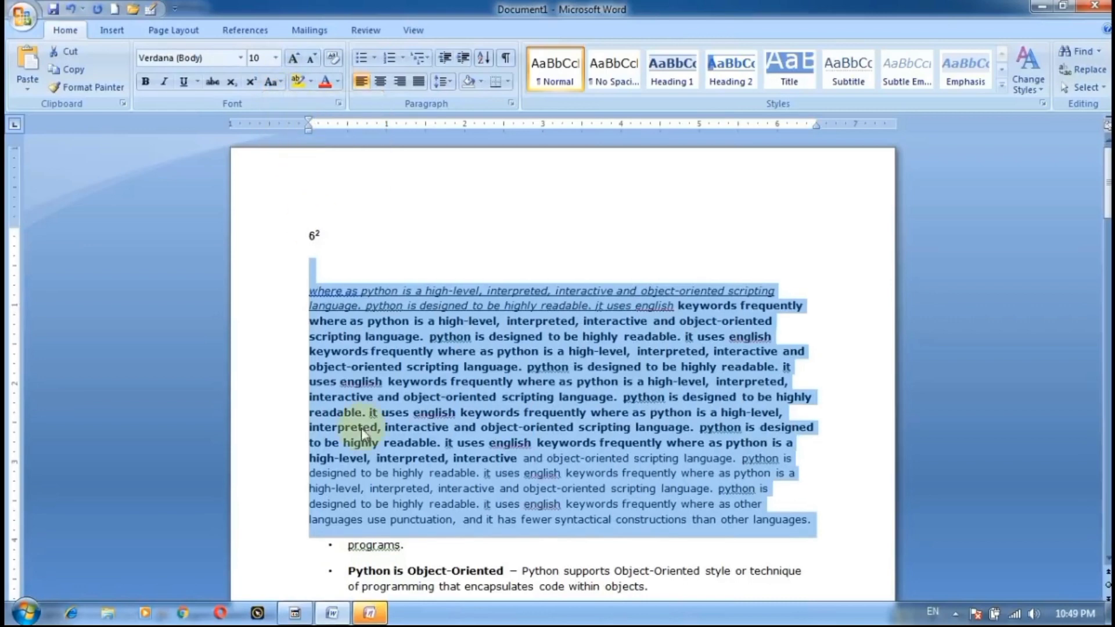
left_click(284, 81)
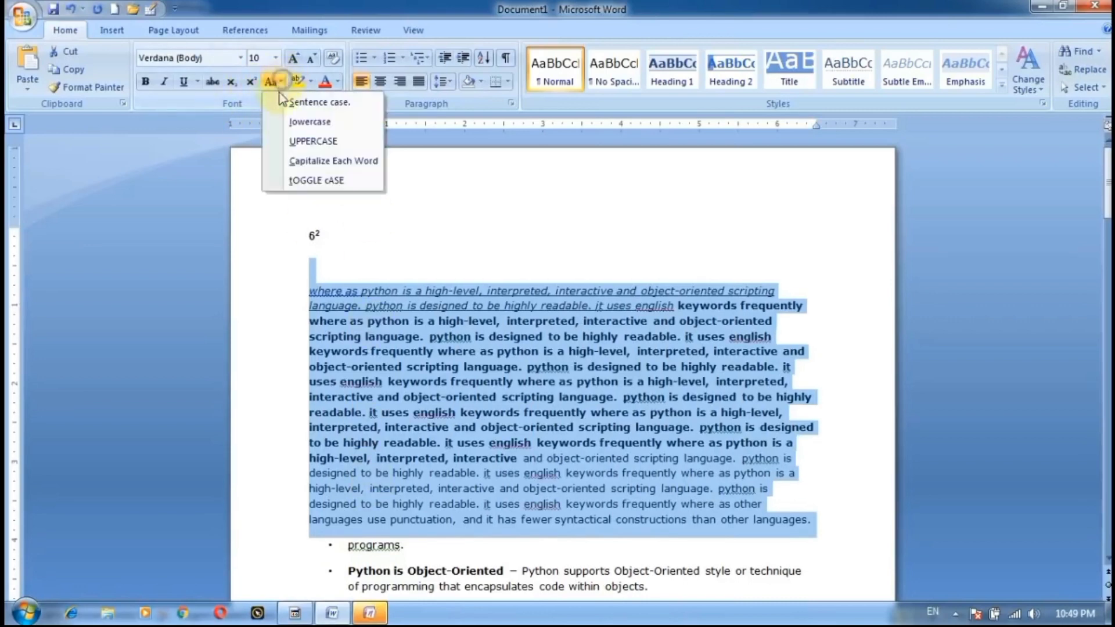
left_click(305, 139)
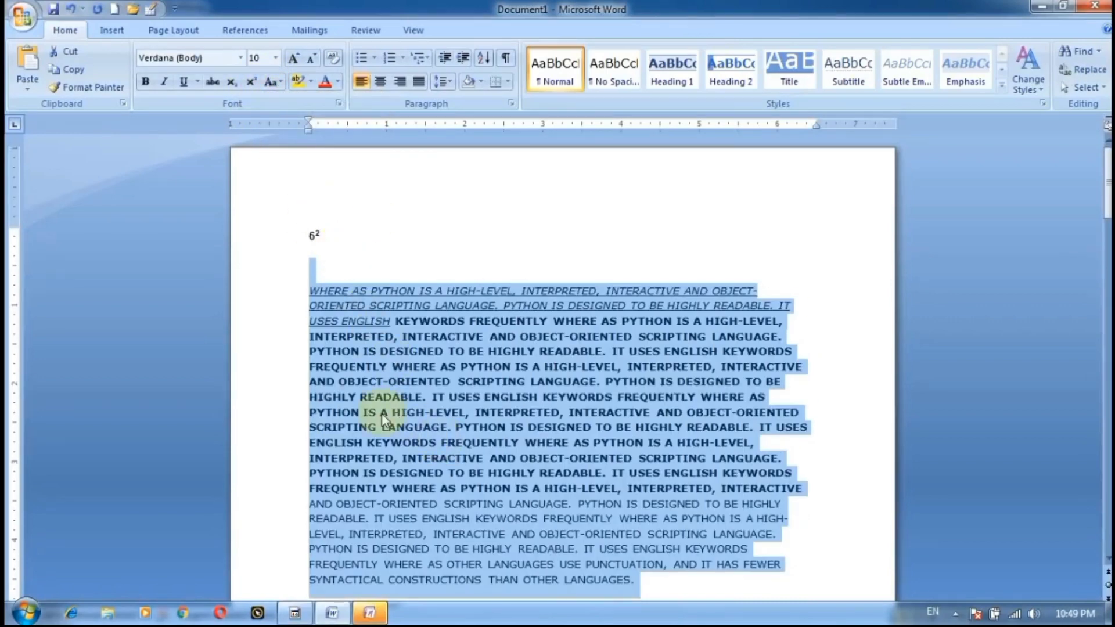
Apply Capitalize Each Word to the selected paragraph, converting its uppercase text to lowercase first
left_click(281, 80)
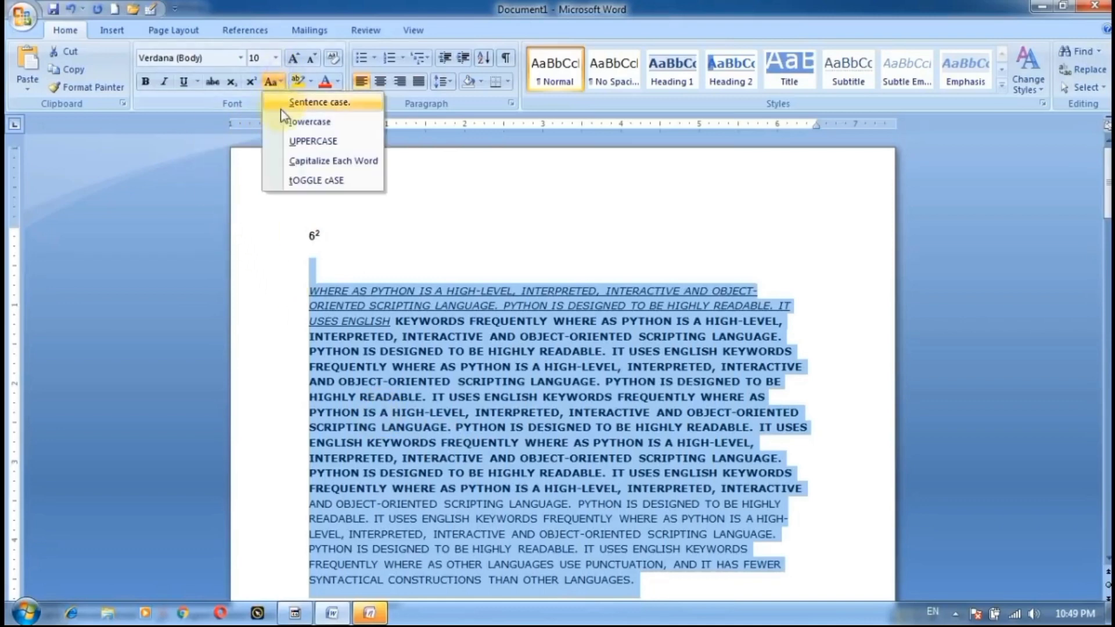
left_click(293, 161)
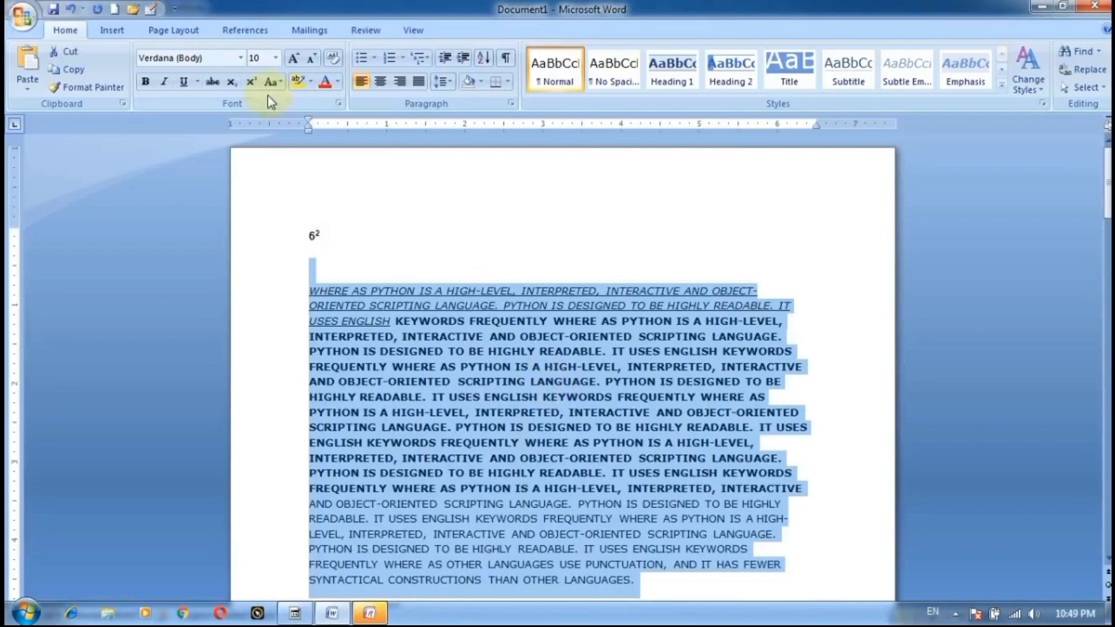
left_click(281, 81)
left_click(296, 111)
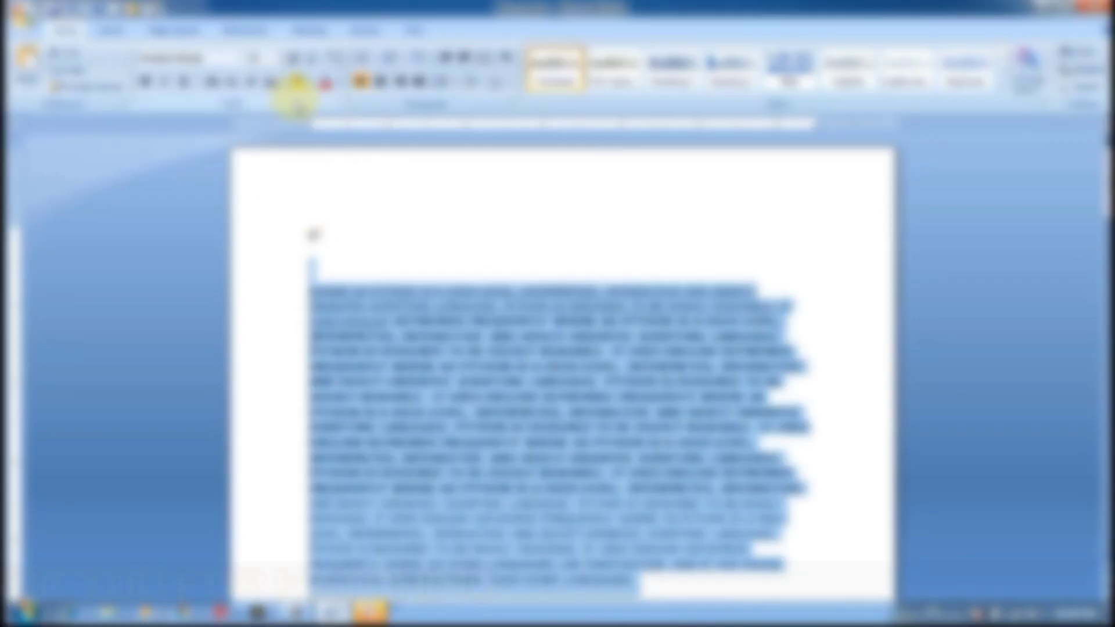
left_click(296, 81)
left_click(298, 117)
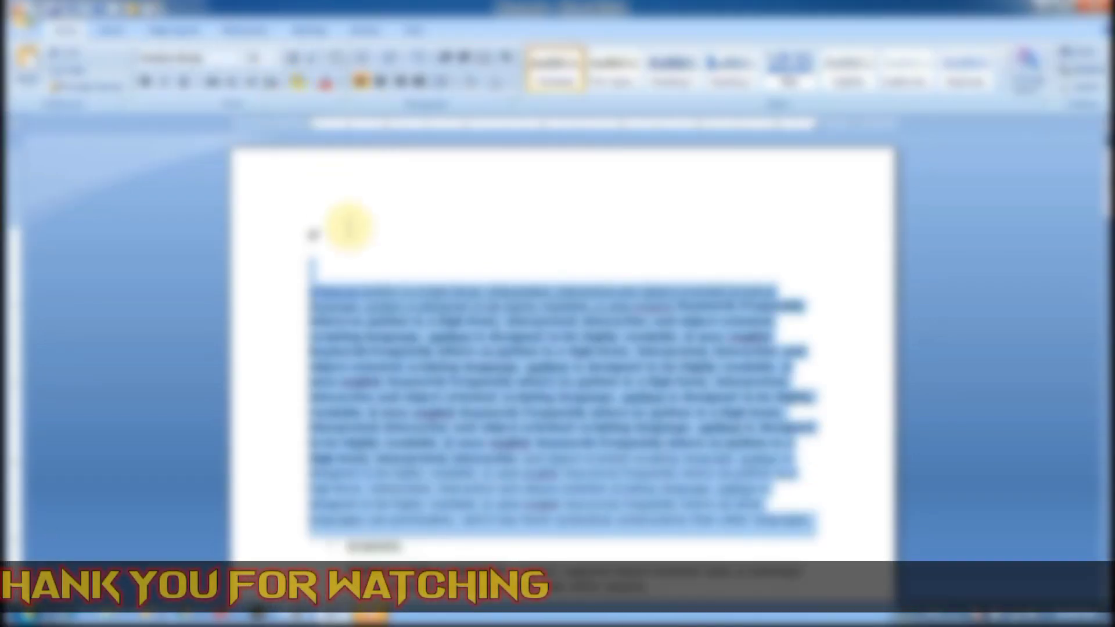
left_click(272, 81)
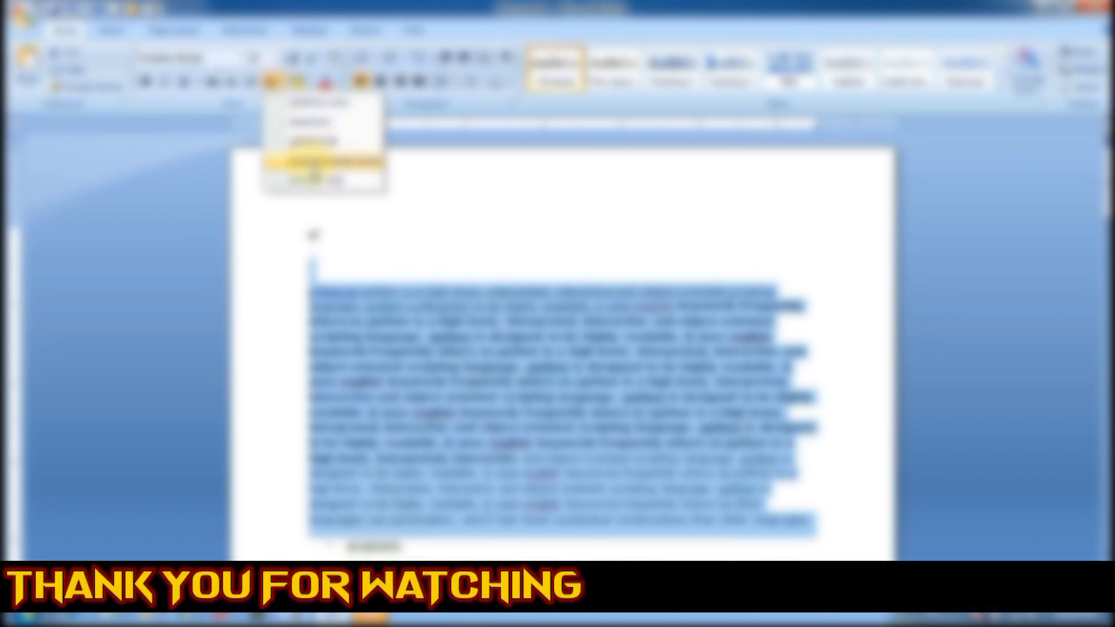
left_click(312, 163)
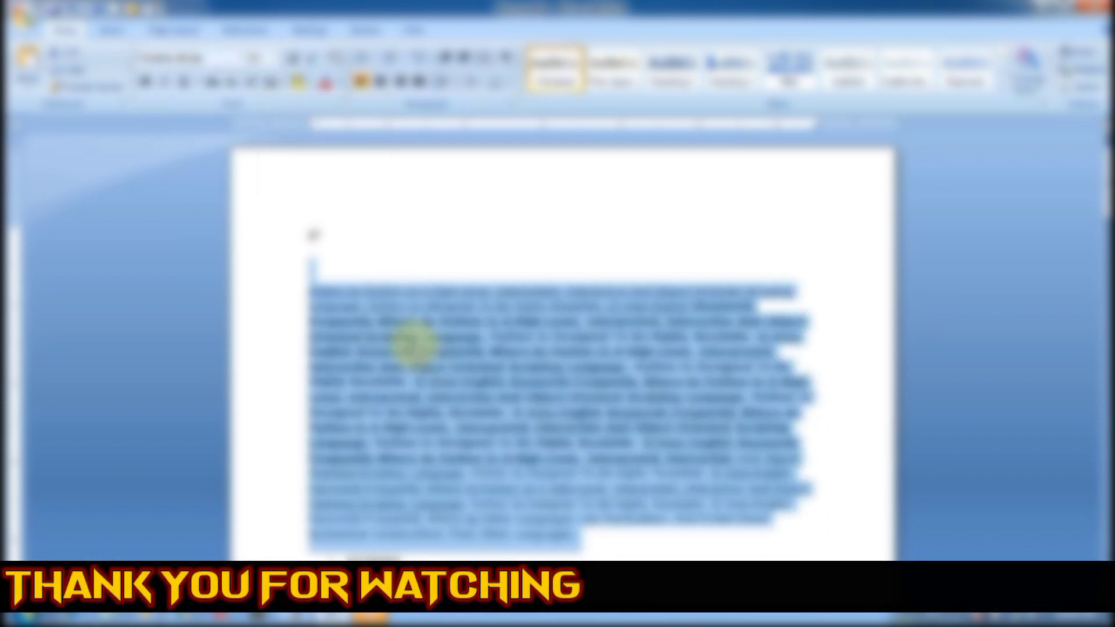